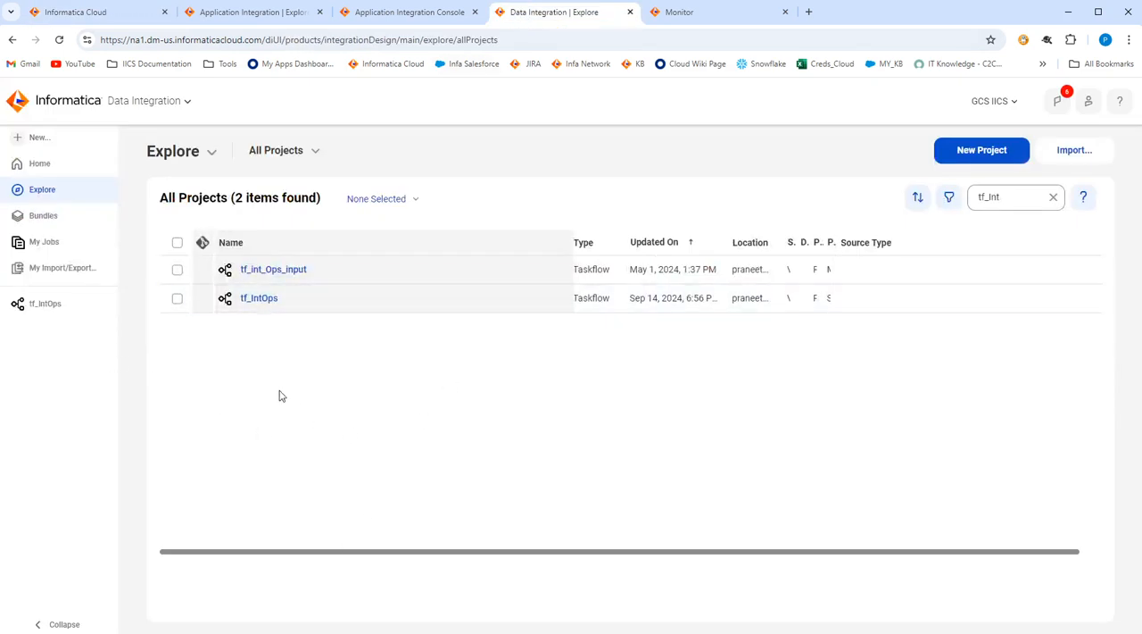
Open the tf_IntOps taskflow and review its Start step and the general and task settings of IntegrationOps Task 1.
left_click(258, 299)
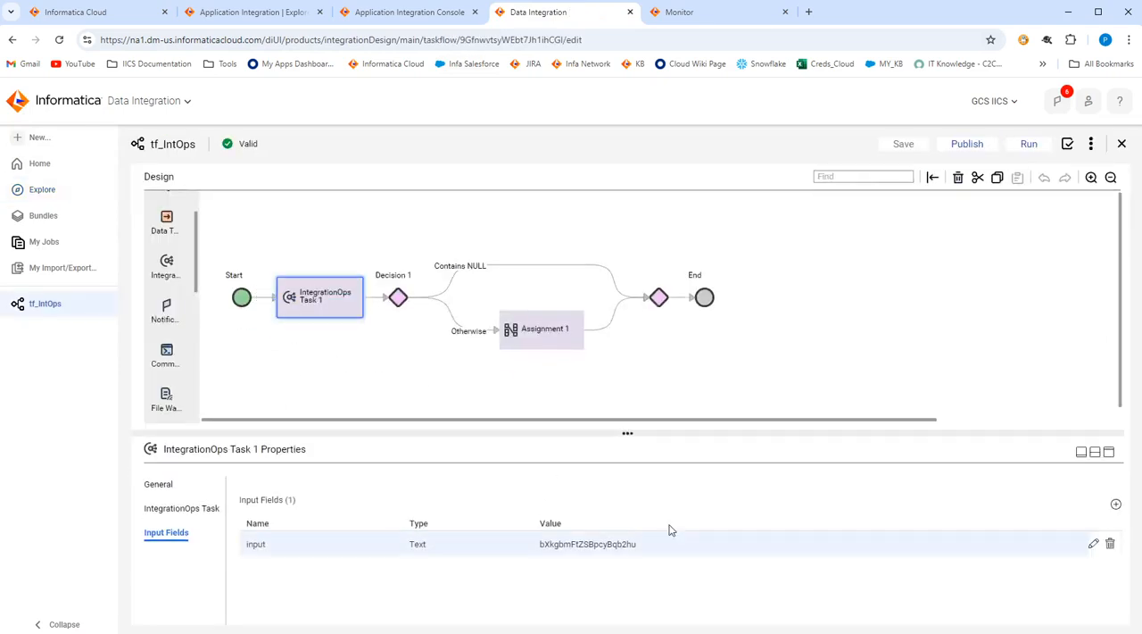
left_click(243, 300)
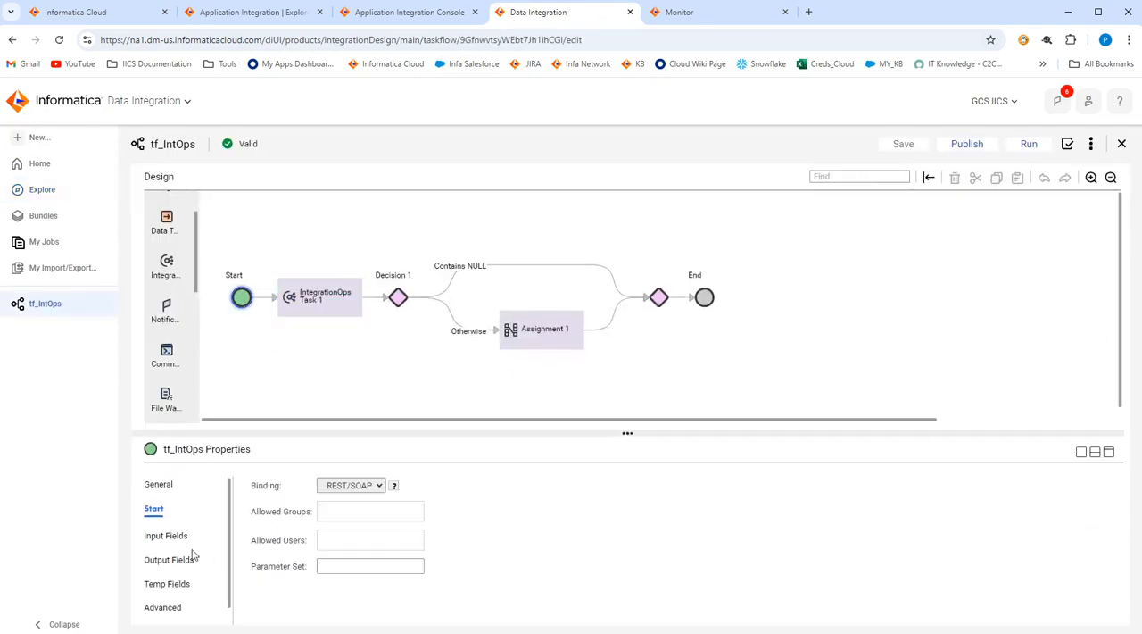
left_click(323, 317)
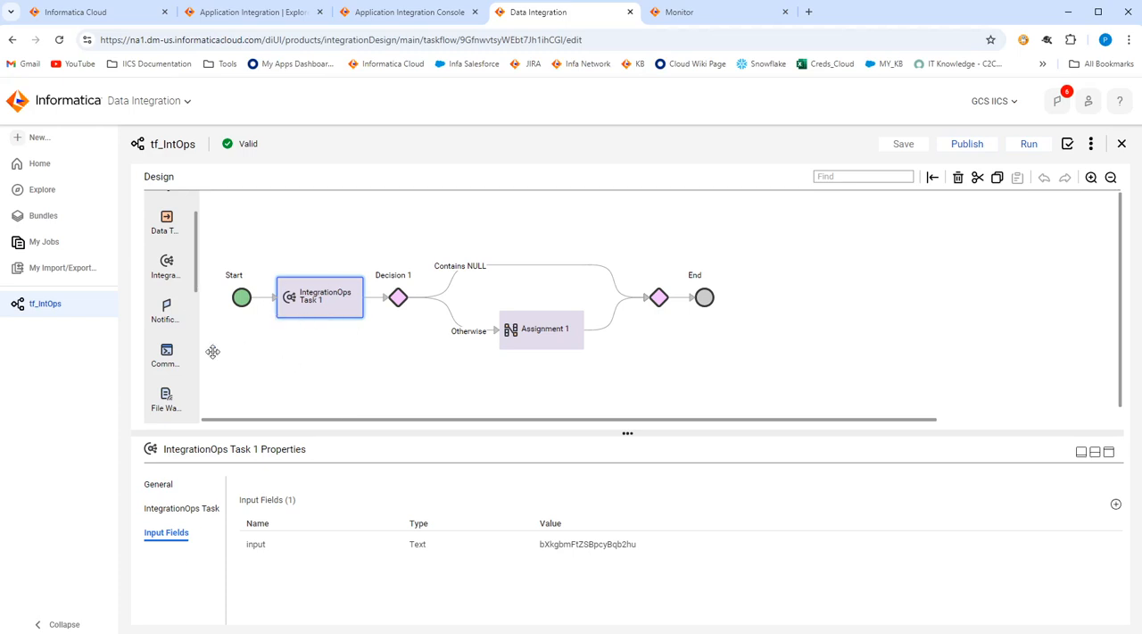
scroll(174, 232, "up", 1)
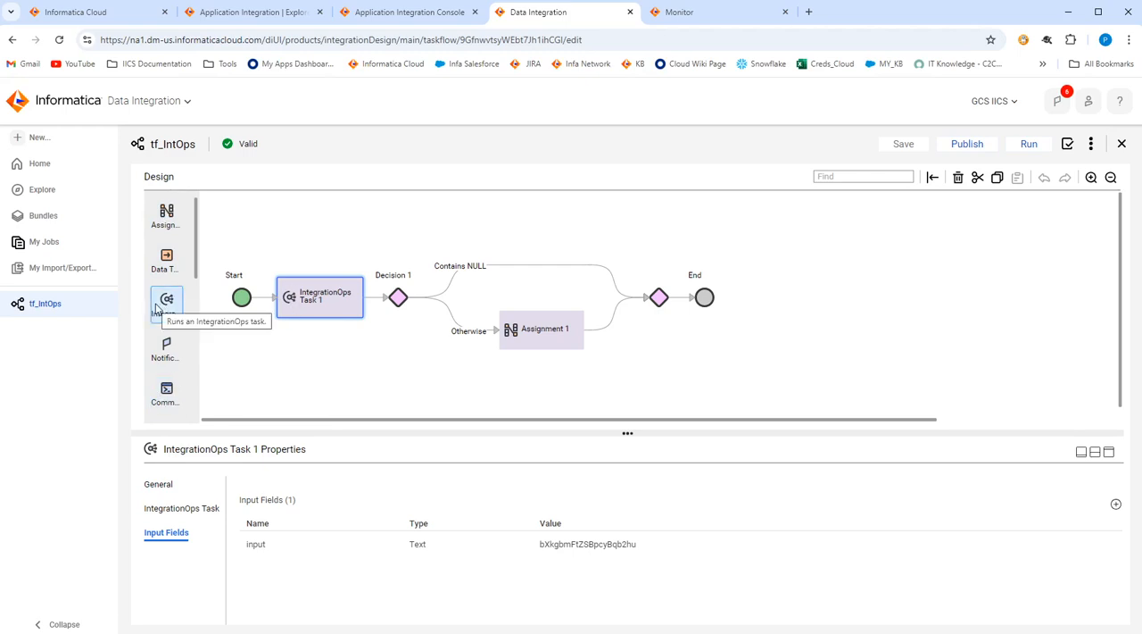
left_click(161, 484)
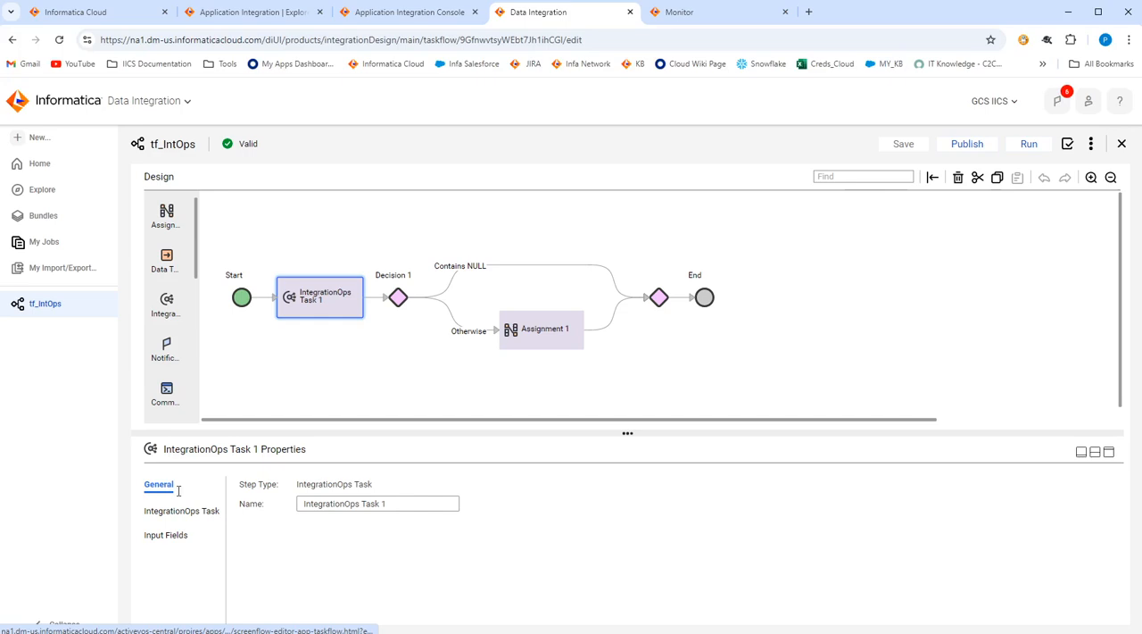
left_click(196, 515)
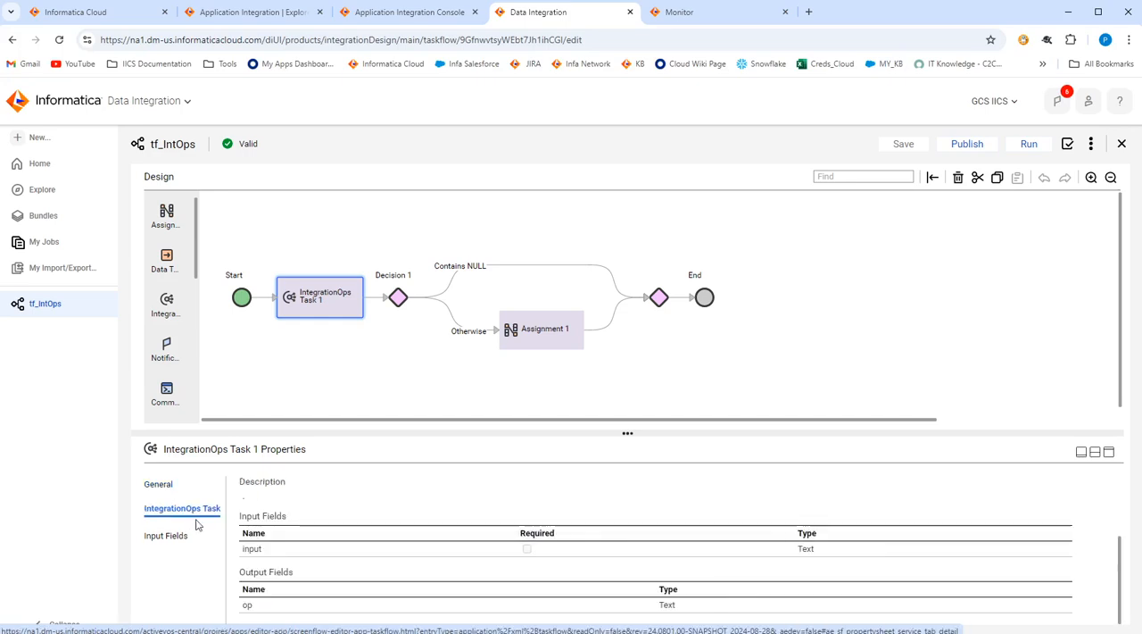
scroll(286, 557, "up", 3)
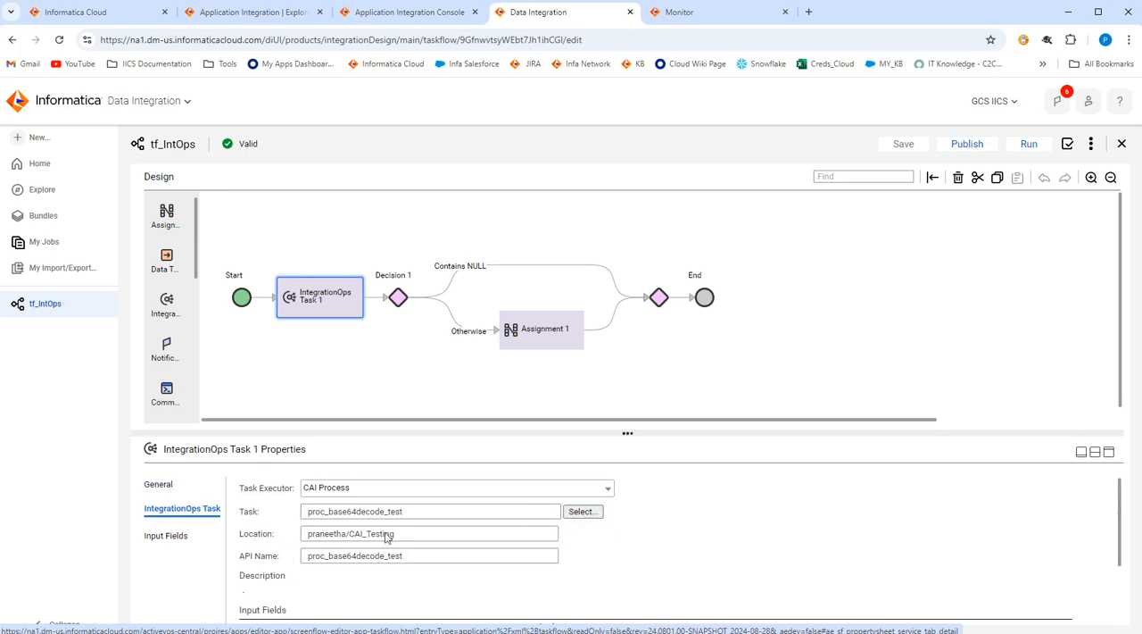
Check the task executor options of IntegrationOps Task 1 and search the selectable CAI processes for "proc_", keeping the current process.
left_click(339, 492)
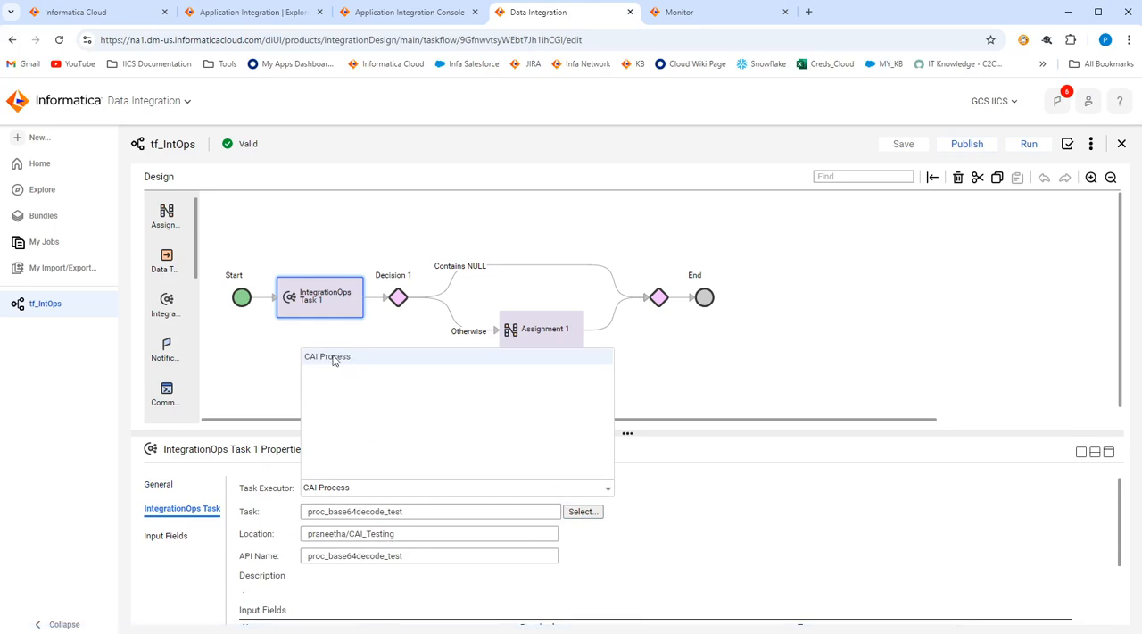
left_click(580, 516)
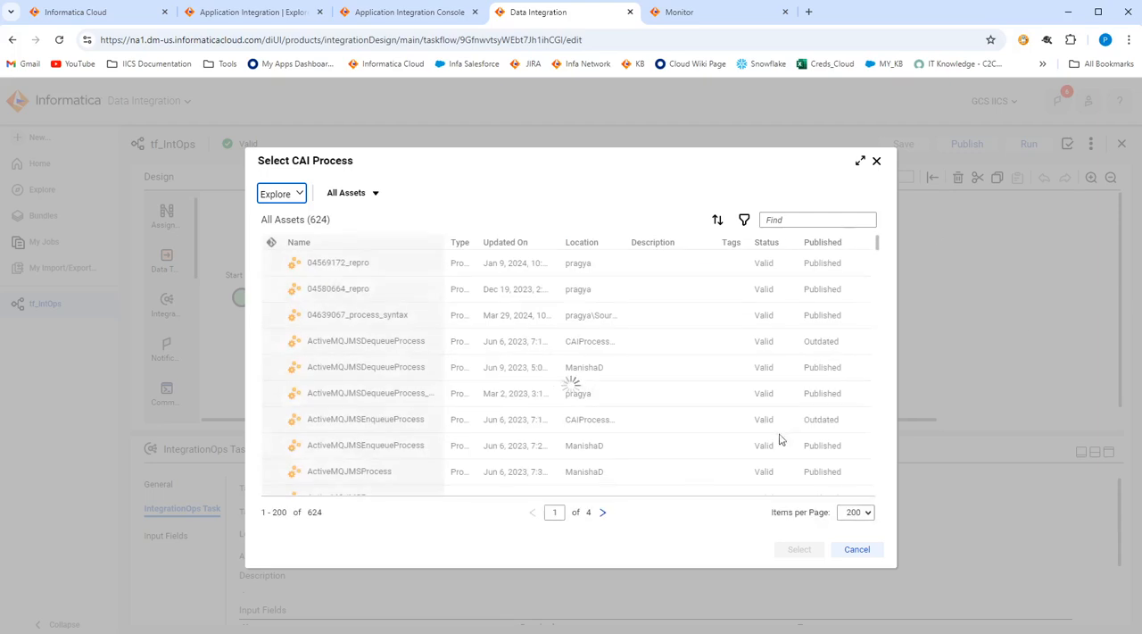
left_click(804, 223)
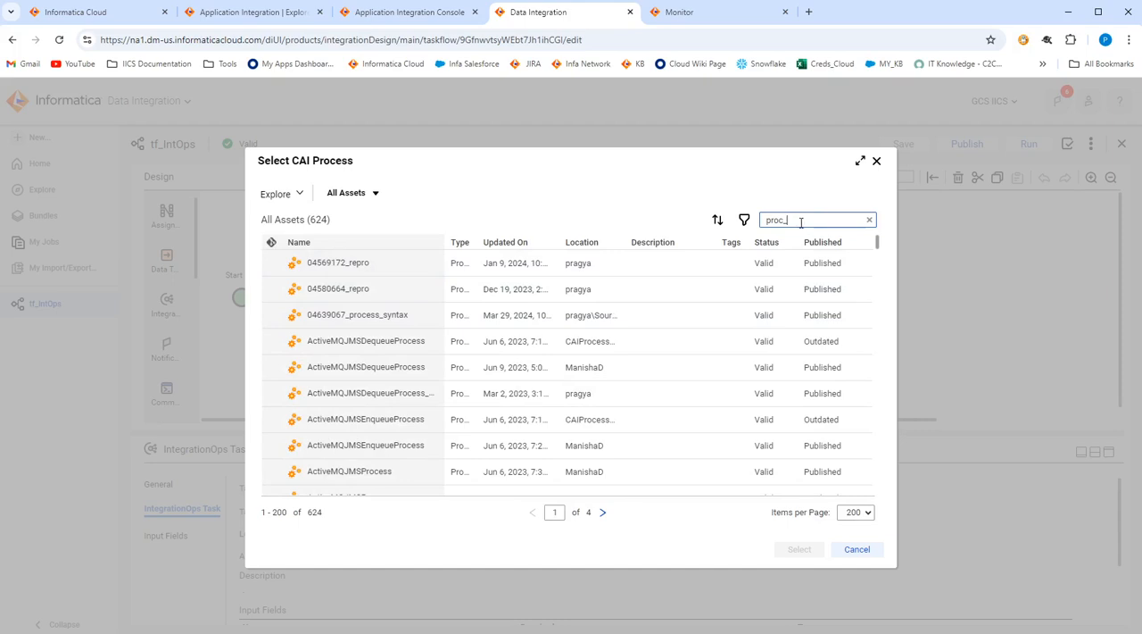
key("Return")
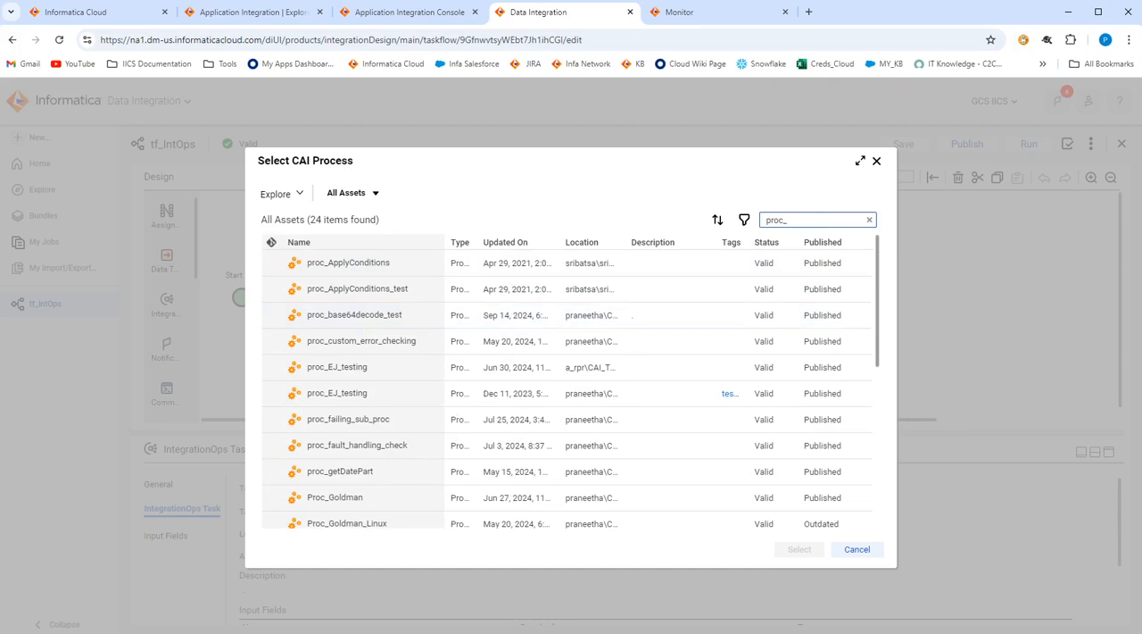
left_click(857, 548)
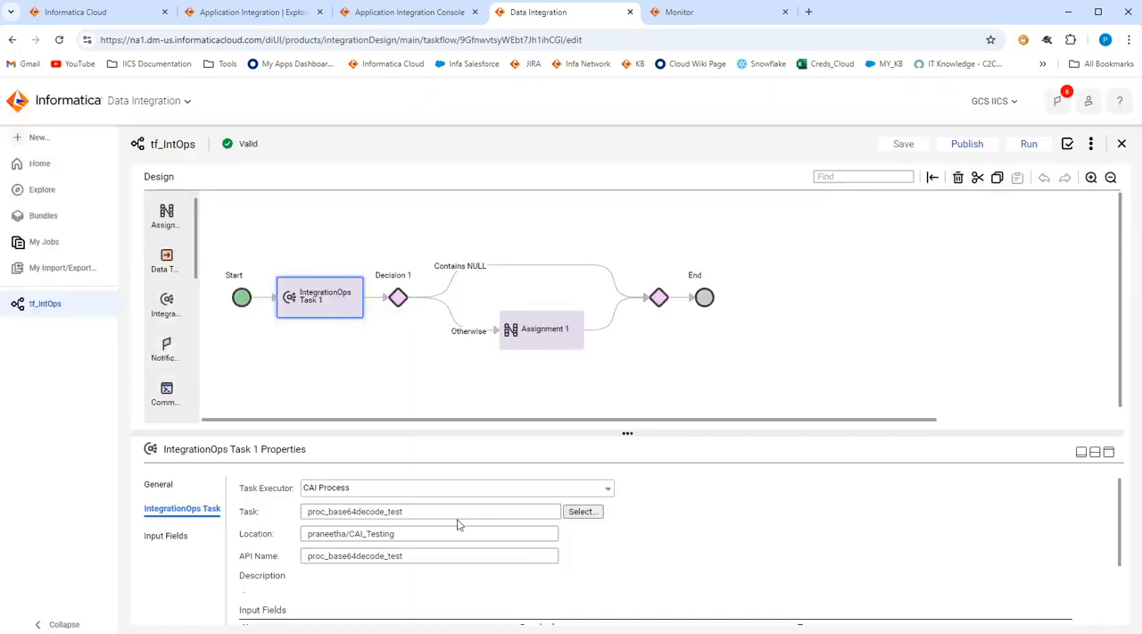
Review the process input and output definitions of IntegrationOps Task 1 and the value assigned to its input field.
scroll(400, 569, "down", 2)
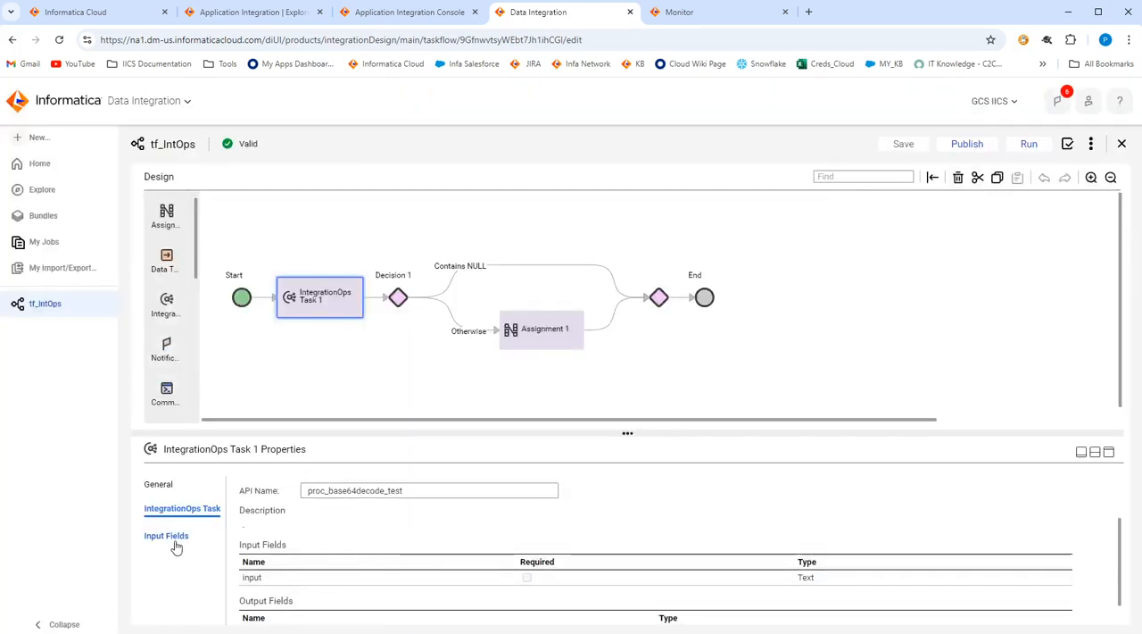
scroll(385, 549, "down", 1)
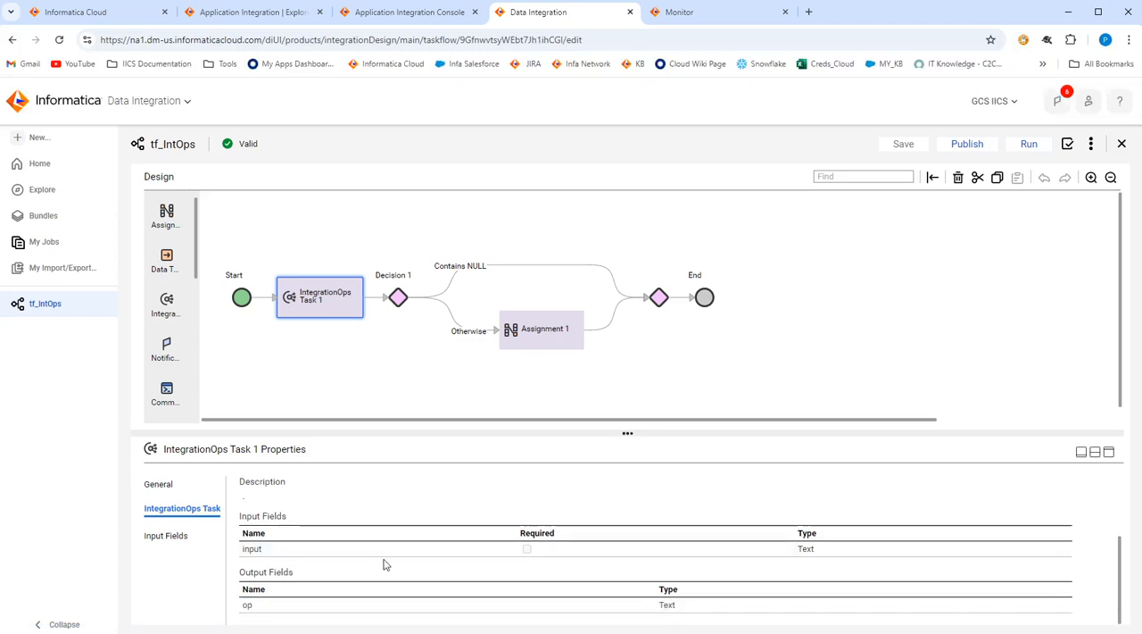
scroll(412, 578, "up", 1)
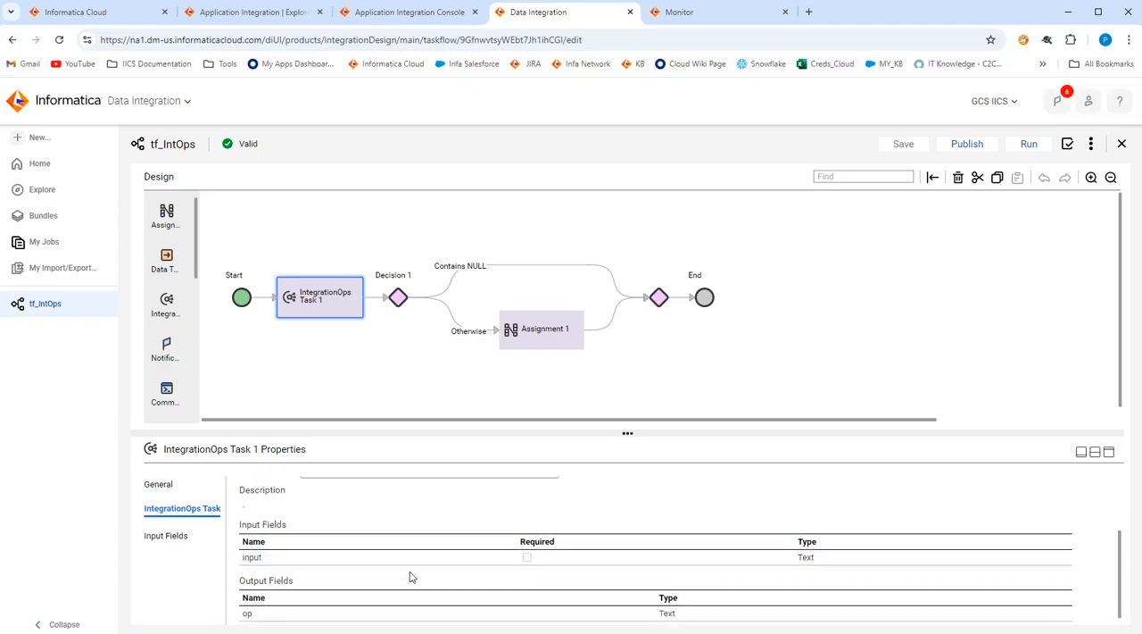
scroll(412, 577, "up", 3)
left_click(166, 534)
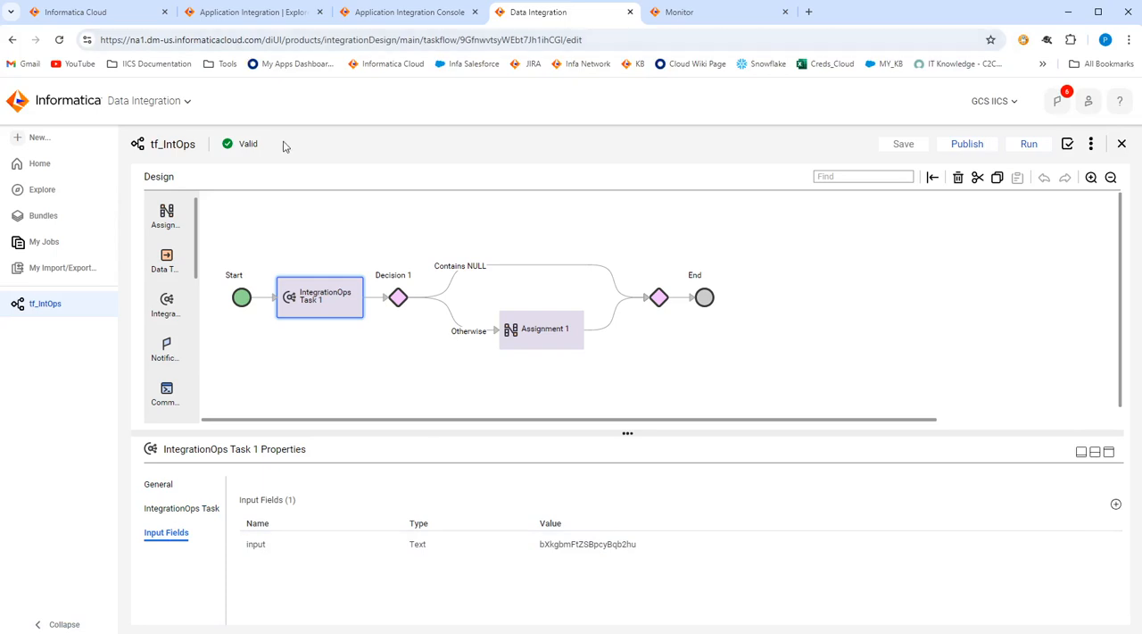
Switch to Application Integration, open the proc_base64decode_test process and review the access and run settings of its Start step.
left_click(254, 13)
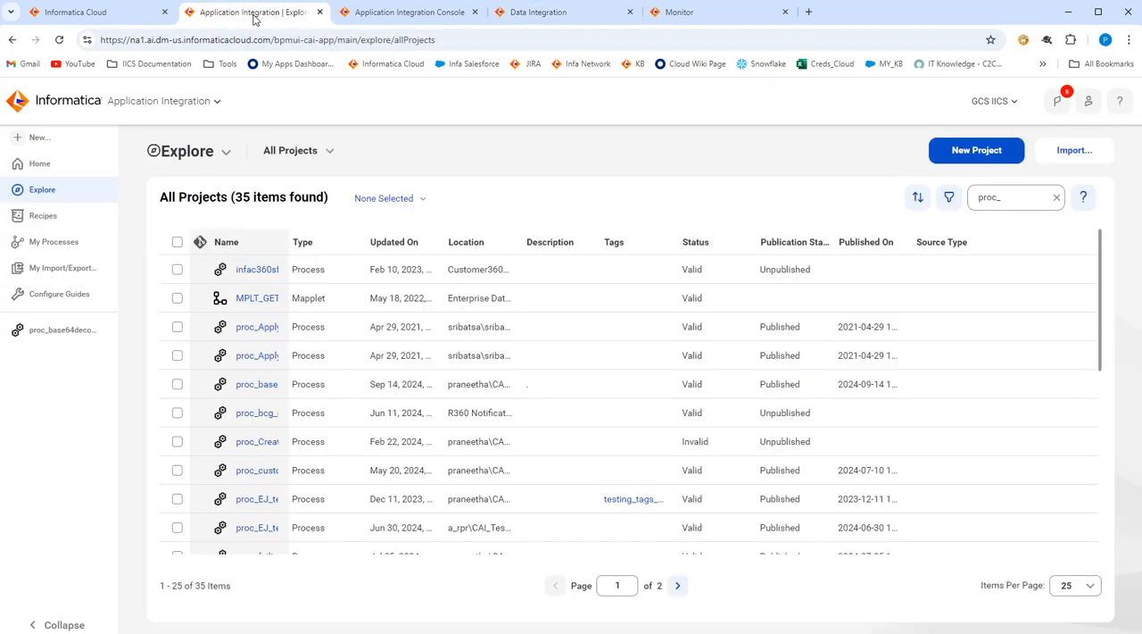
left_click(59, 331)
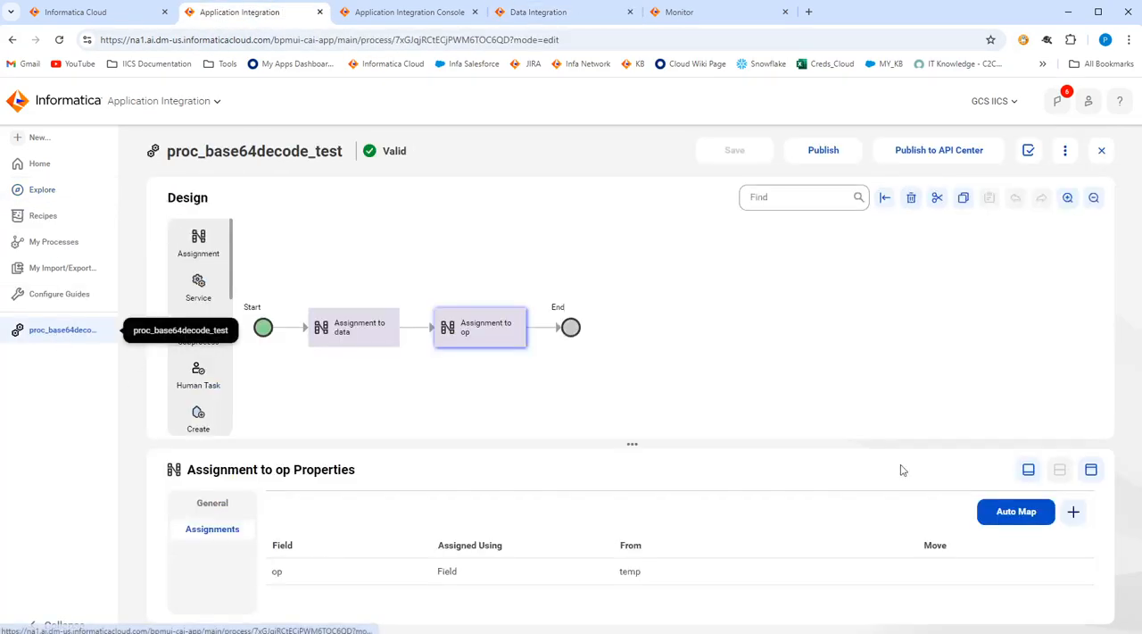
left_click(265, 329)
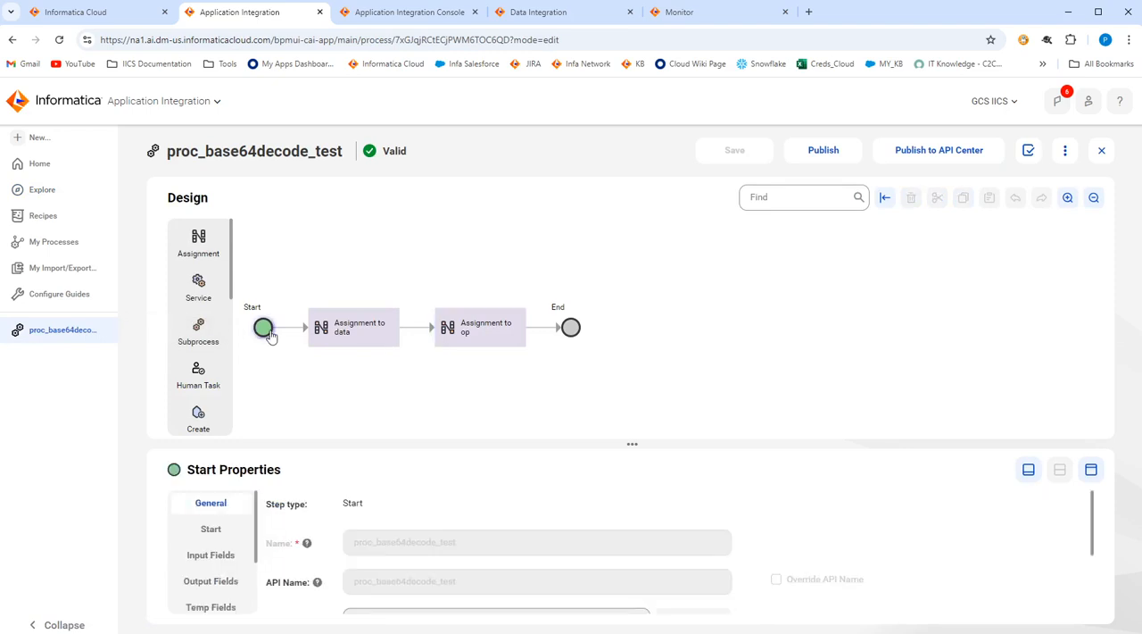
left_click(211, 529)
scroll(388, 546, "down", 1)
scroll(389, 546, "down", 1)
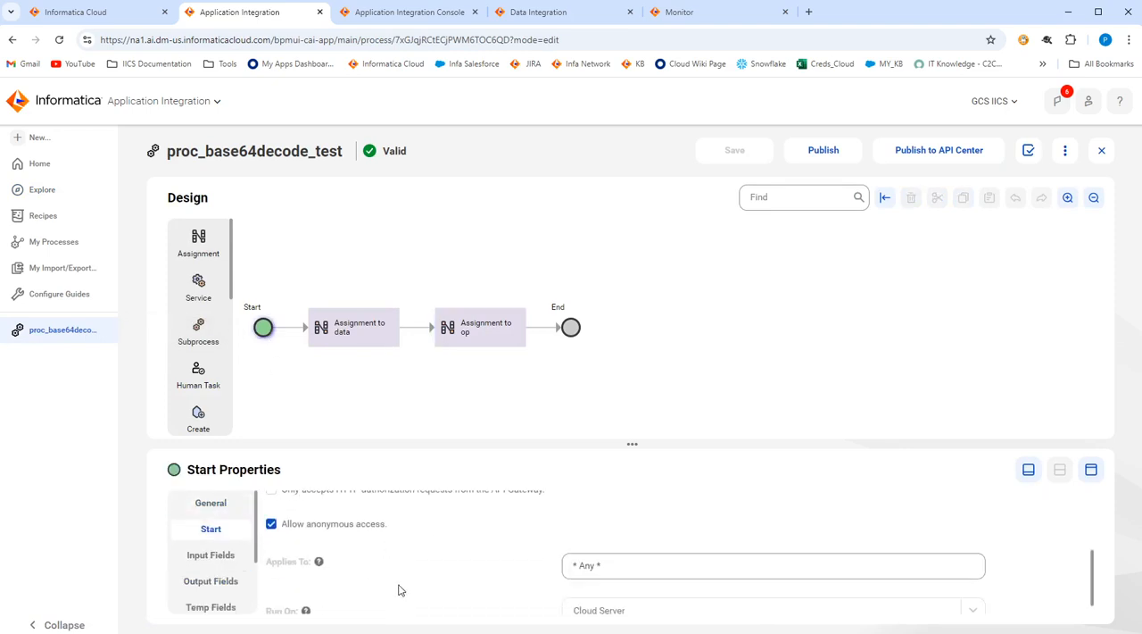
scroll(559, 562, "down", 1)
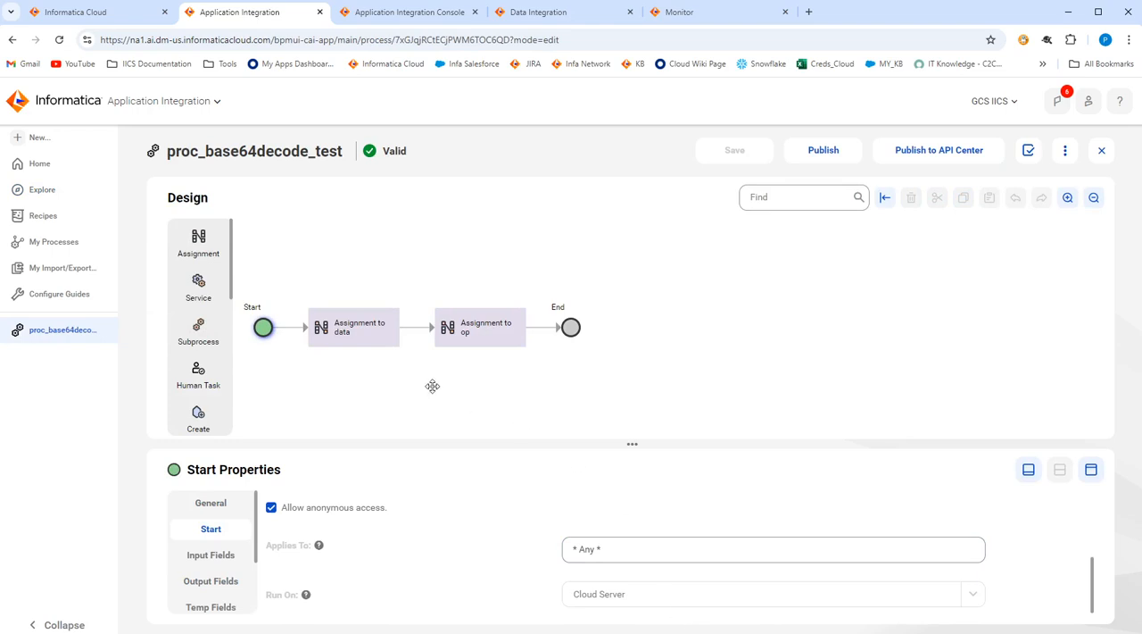
Review the input, output and temp fields of proc_base64decode_test, along with its remaining Start properties such as tracing level.
left_click(234, 555)
scroll(455, 603, "down", 1)
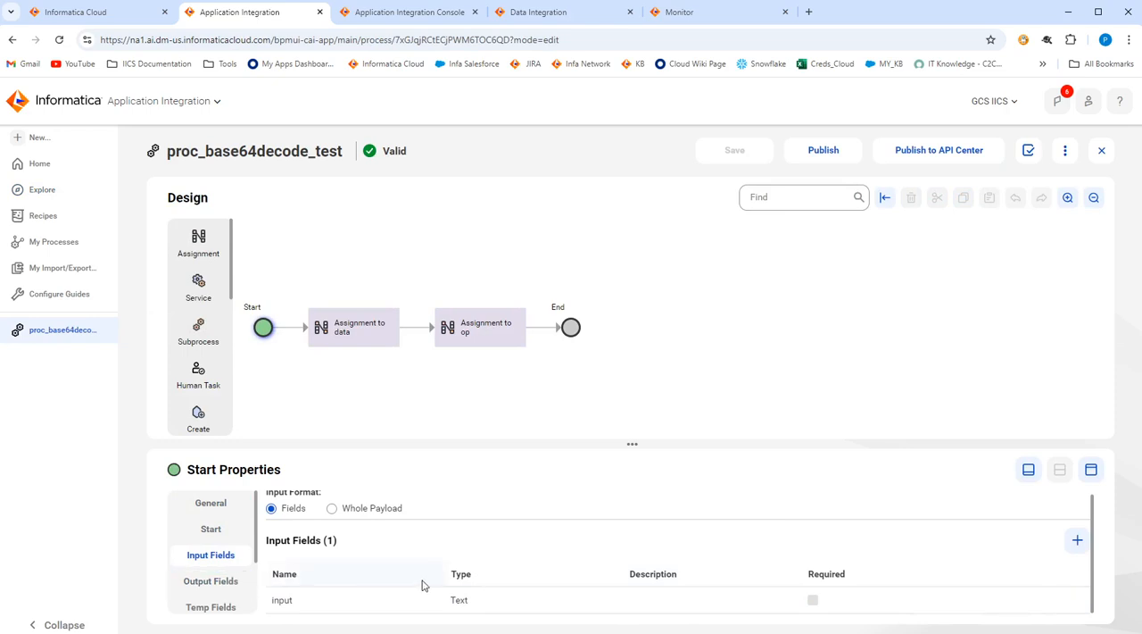
left_click(225, 580)
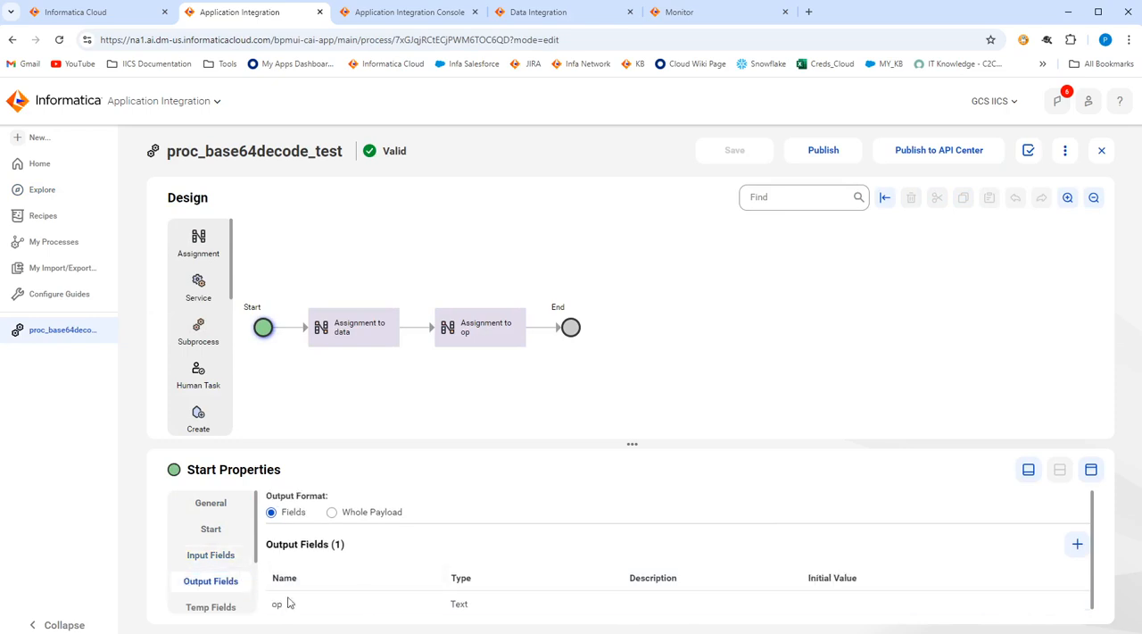
left_click(219, 607)
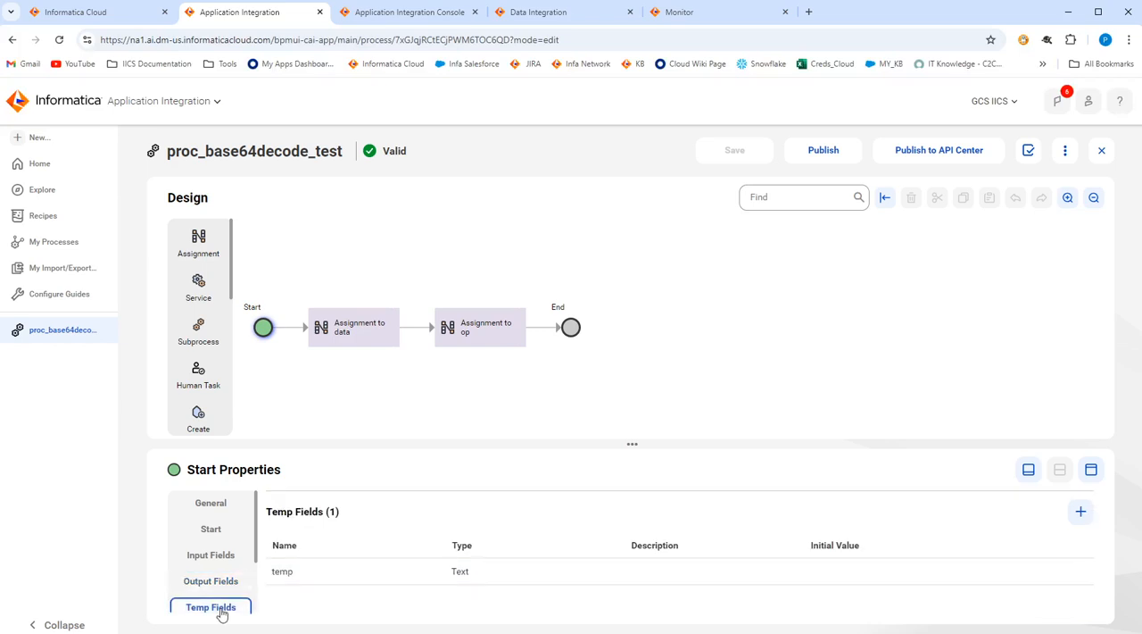
scroll(211, 558, "down", 2)
left_click(214, 548)
left_click(224, 574)
scroll(224, 567, "up", 2)
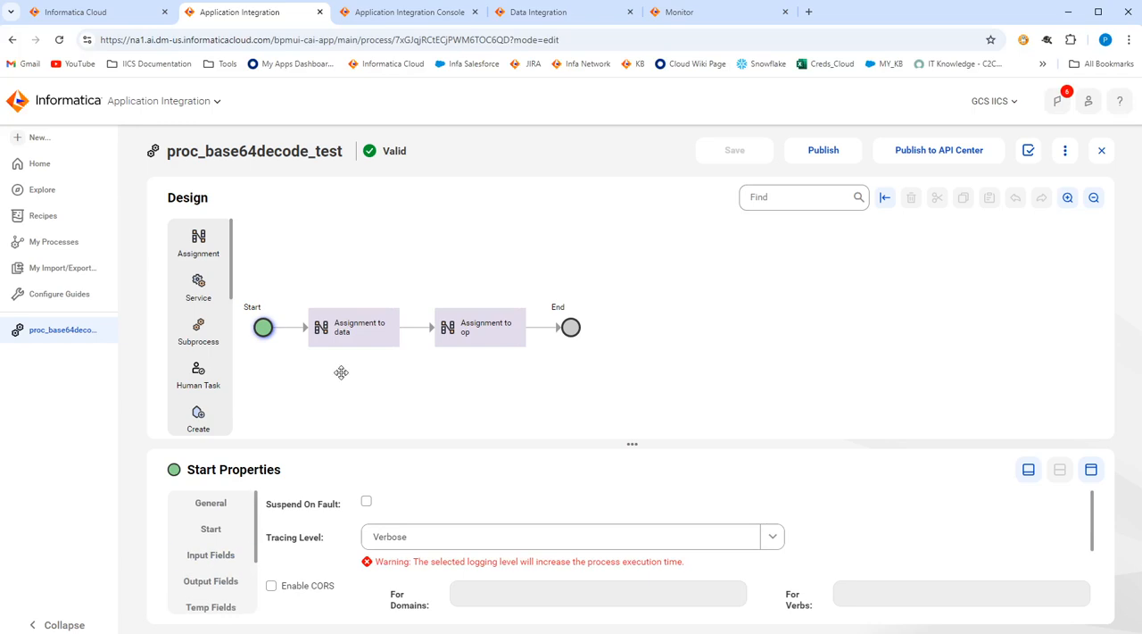
Inspect the formula assigned to temp in the Assignment to data step and check it against the process's input fields.
left_click(342, 329)
left_click(225, 530)
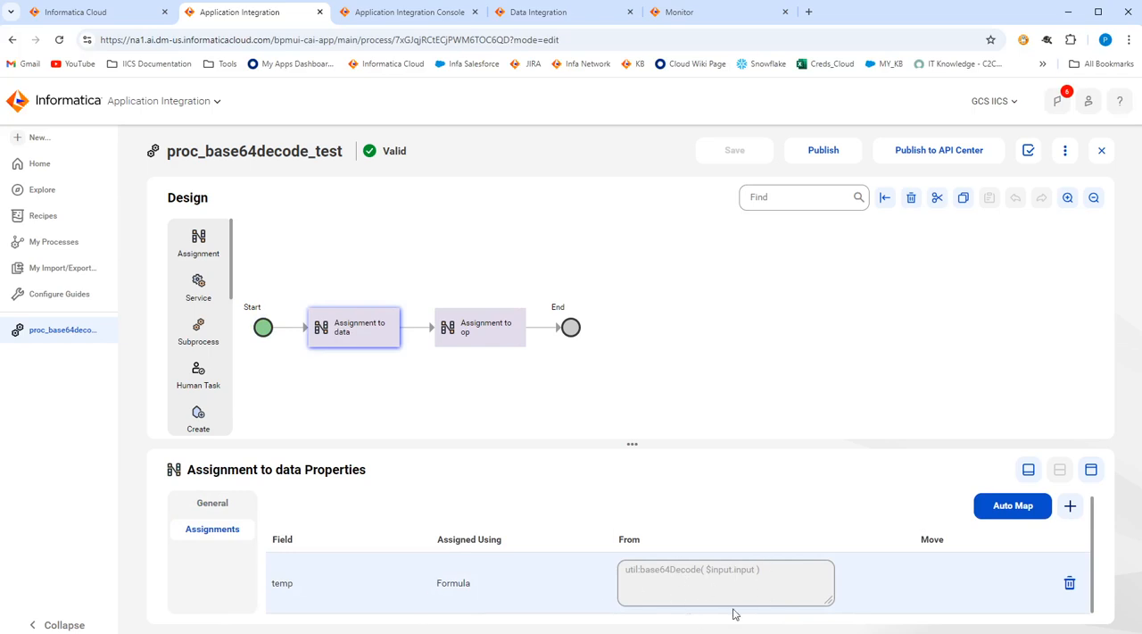
left_click(659, 574)
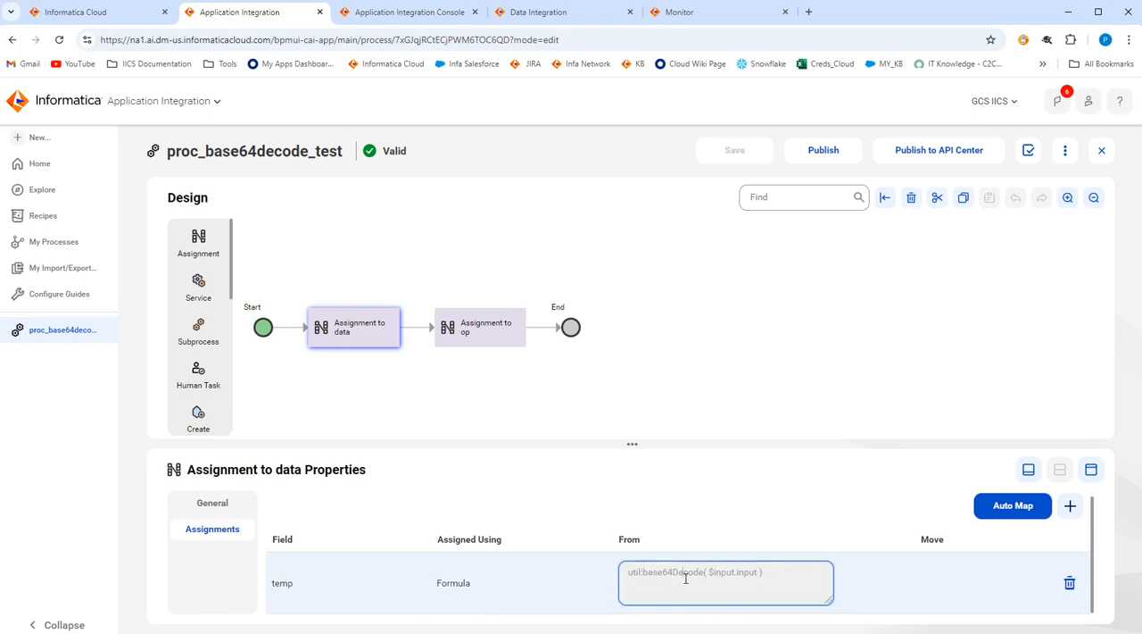
left_click(699, 577)
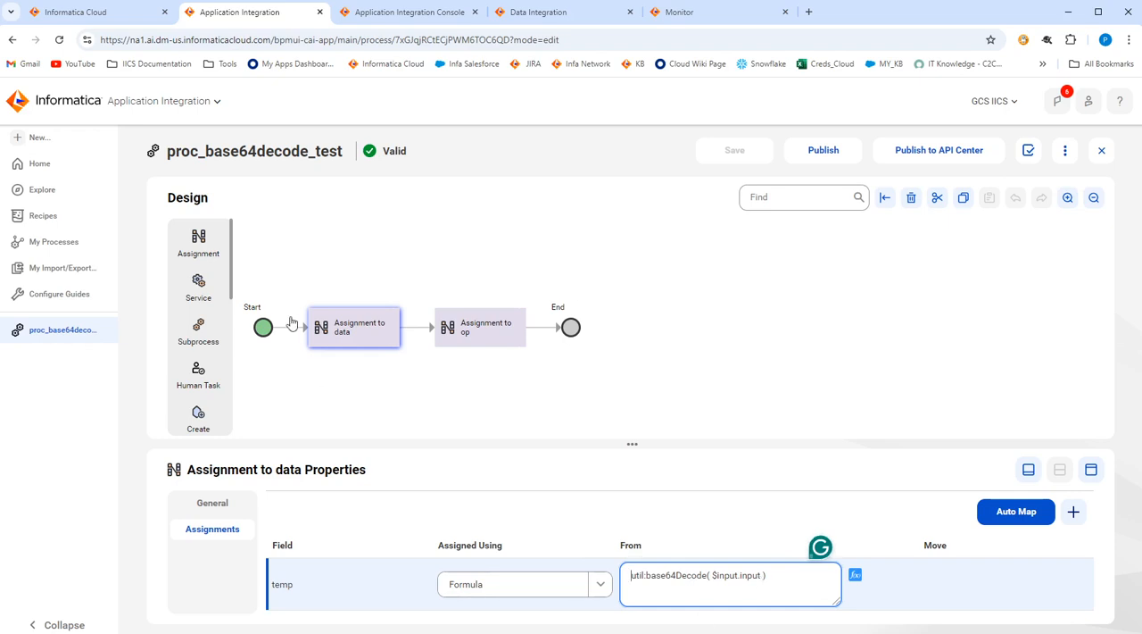
left_click(263, 330)
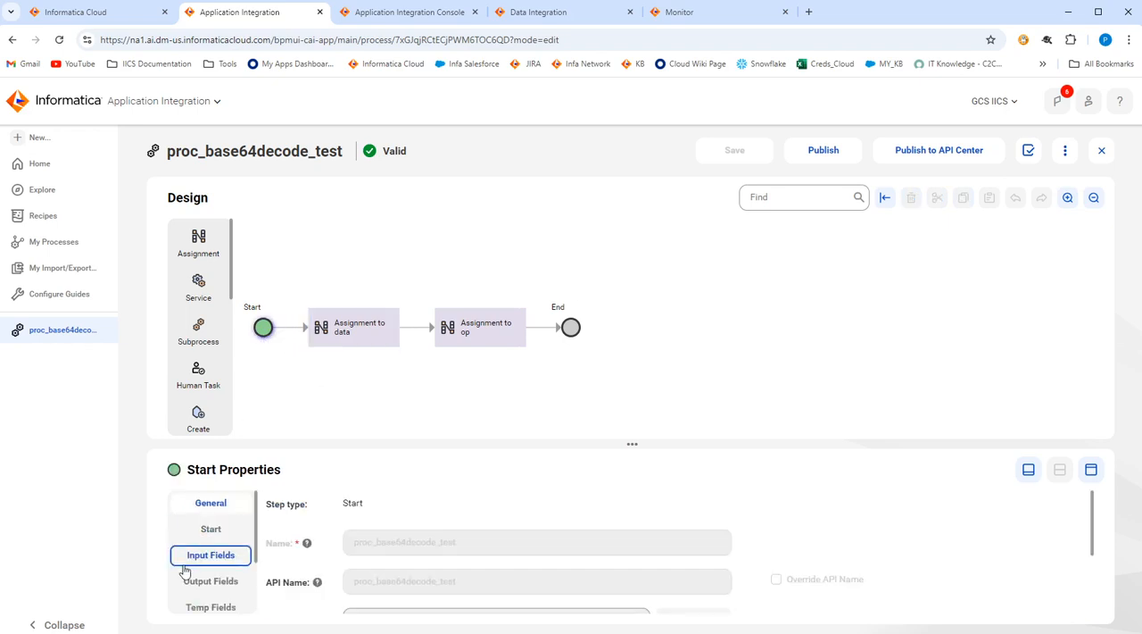
left_click(201, 553)
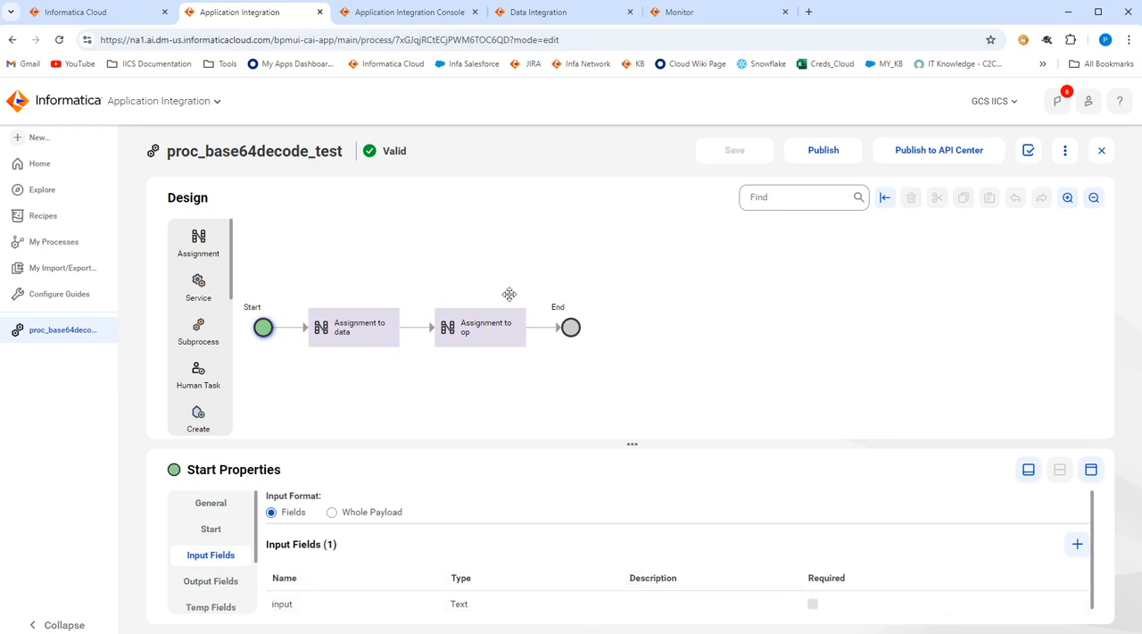
Examine the $input.input argument in the temp formula of Assignment to data, and view the field mapping of Assignment to op.
left_click(363, 337)
left_click(233, 535)
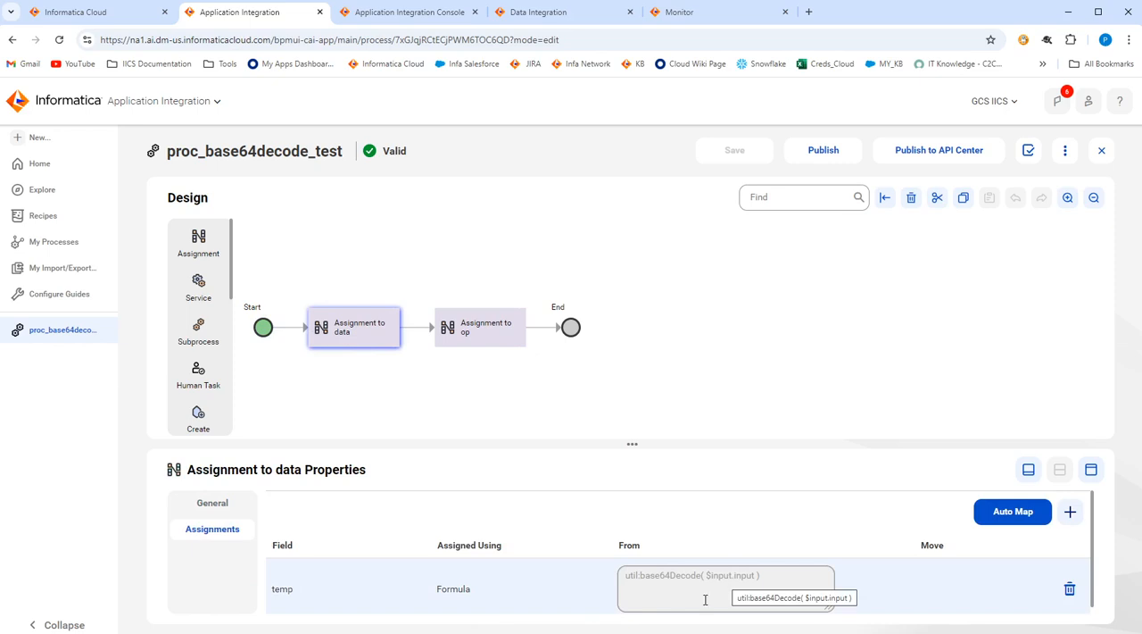
left_click(670, 596)
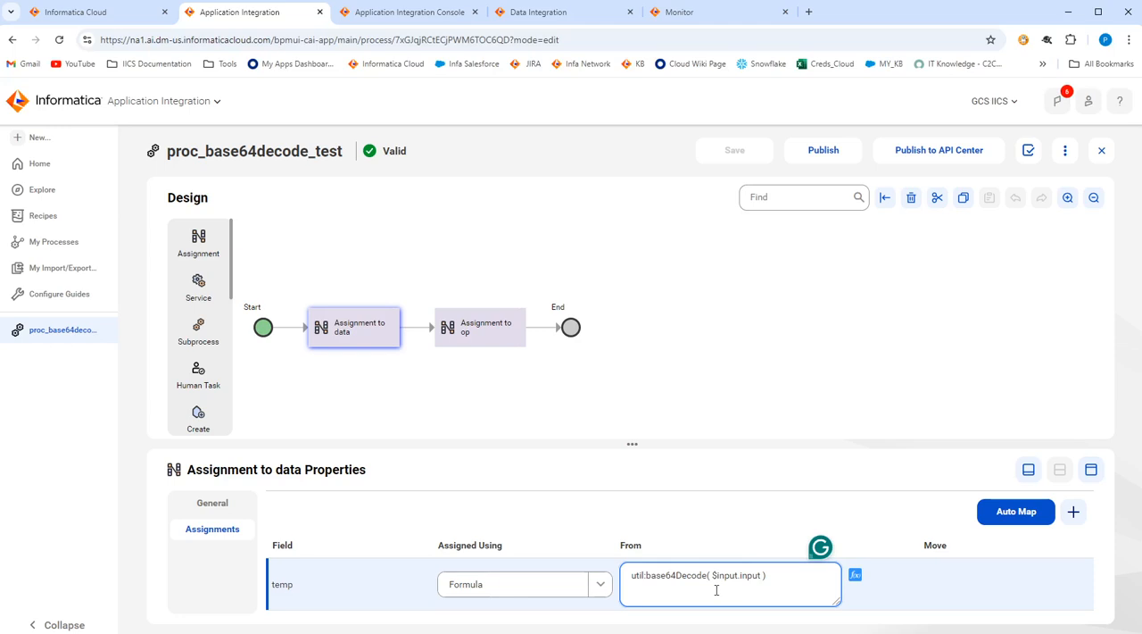
left_click_drag(712, 575, 764, 576)
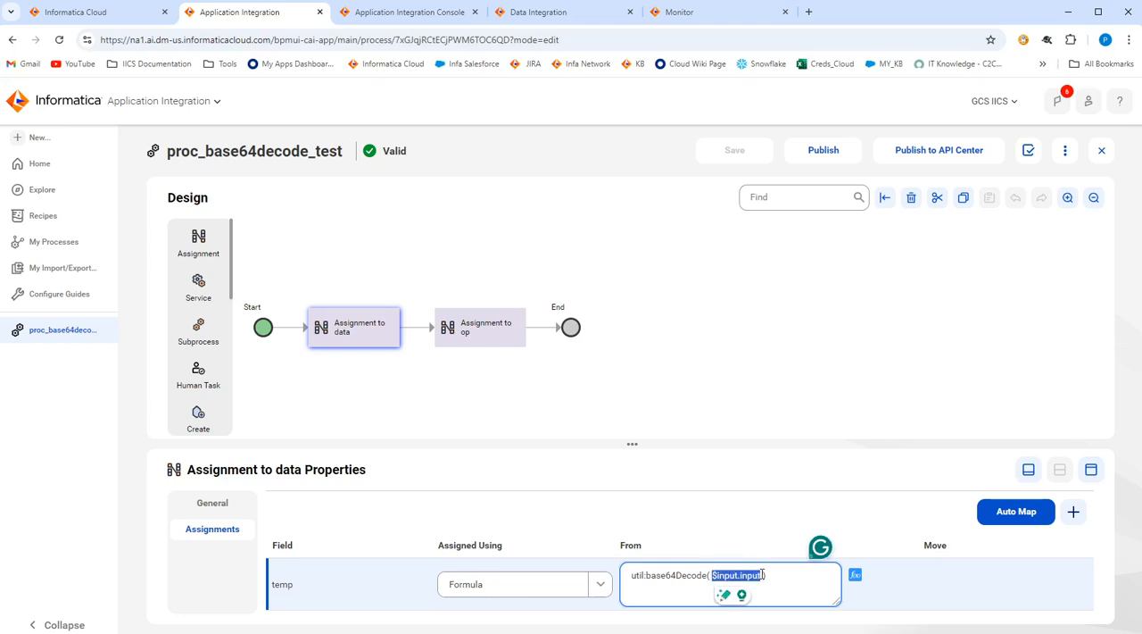
left_click(715, 404)
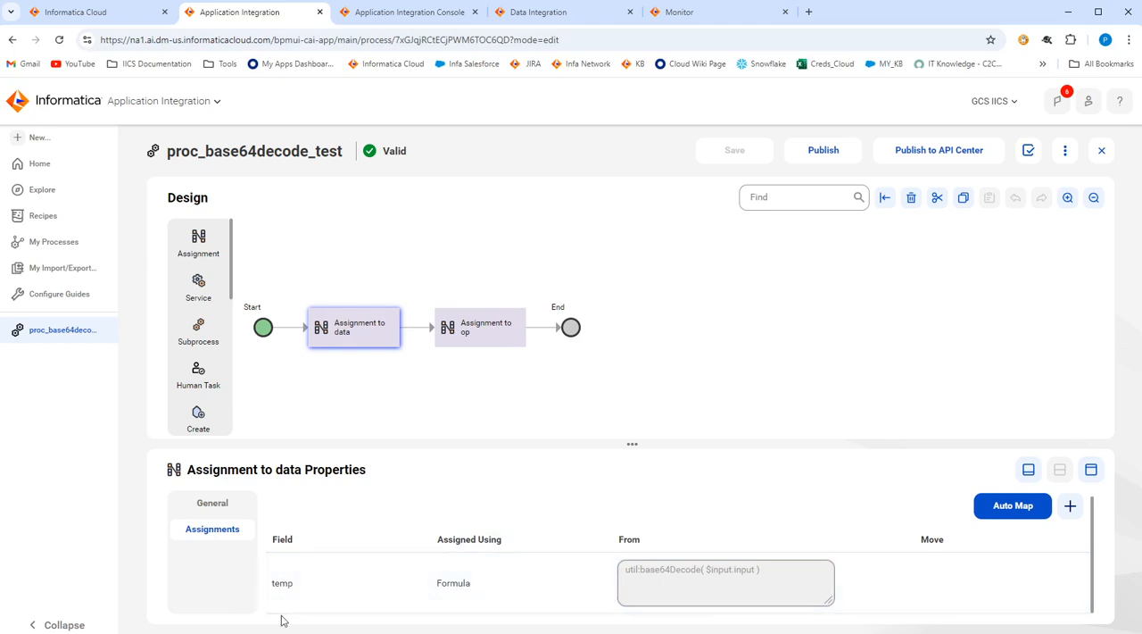
left_click(477, 347)
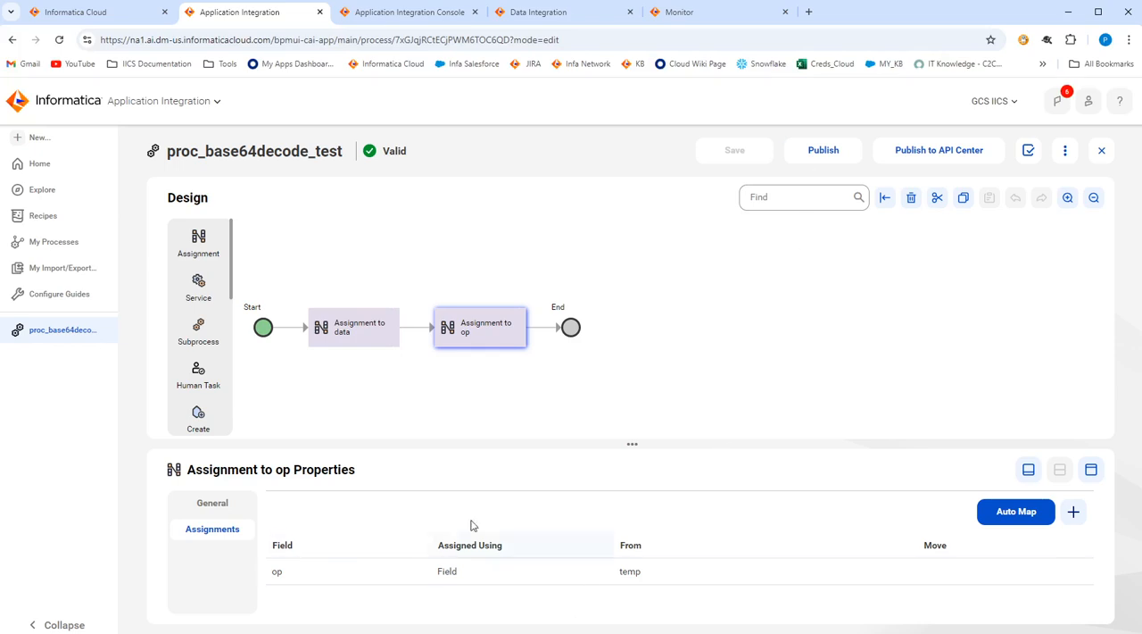
Recheck the temp formula of Assignment to data and publish the proc_base64decode_test process.
left_click(378, 348)
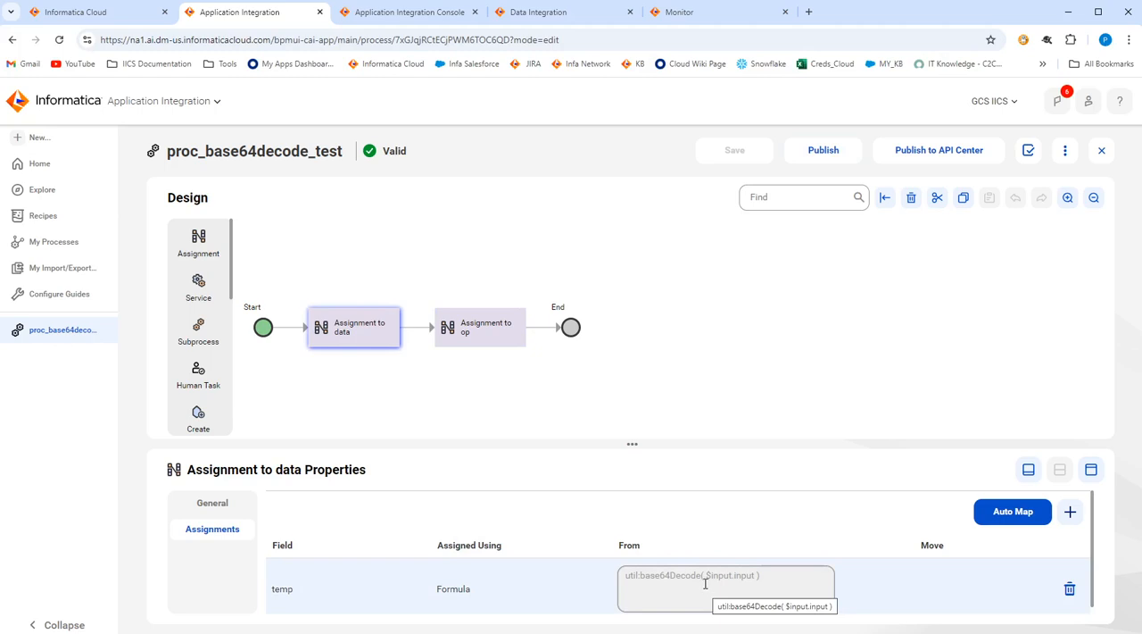
left_click(814, 154)
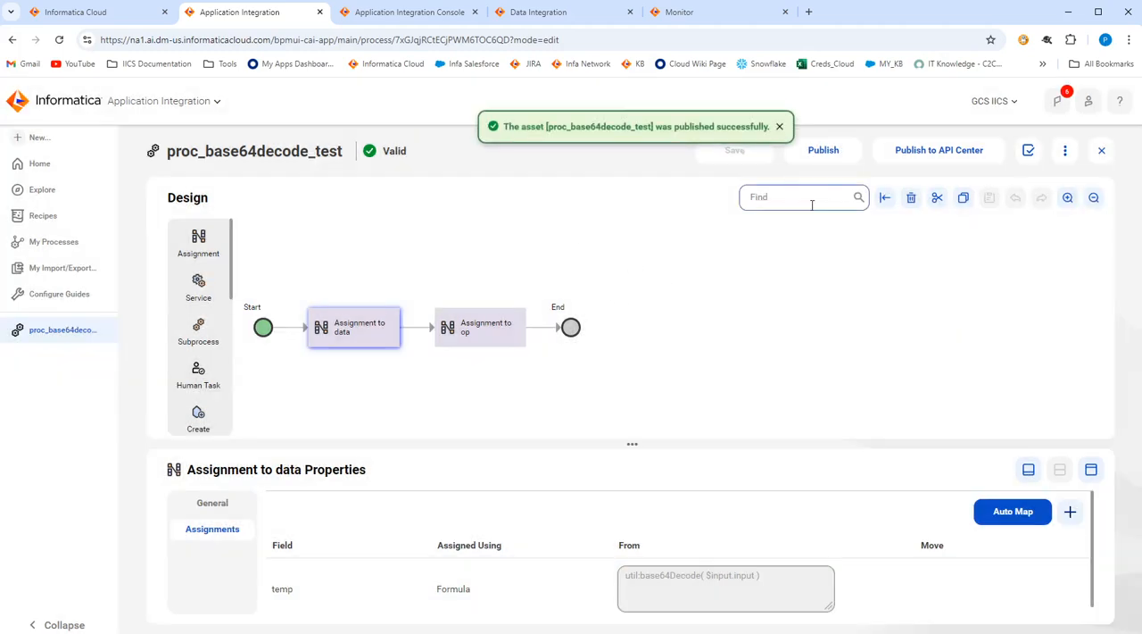
Switch to Data Integration and copy the encoded value of IntegrationOps Task 1's input field, leaving the value editor without changes.
left_click(575, 14)
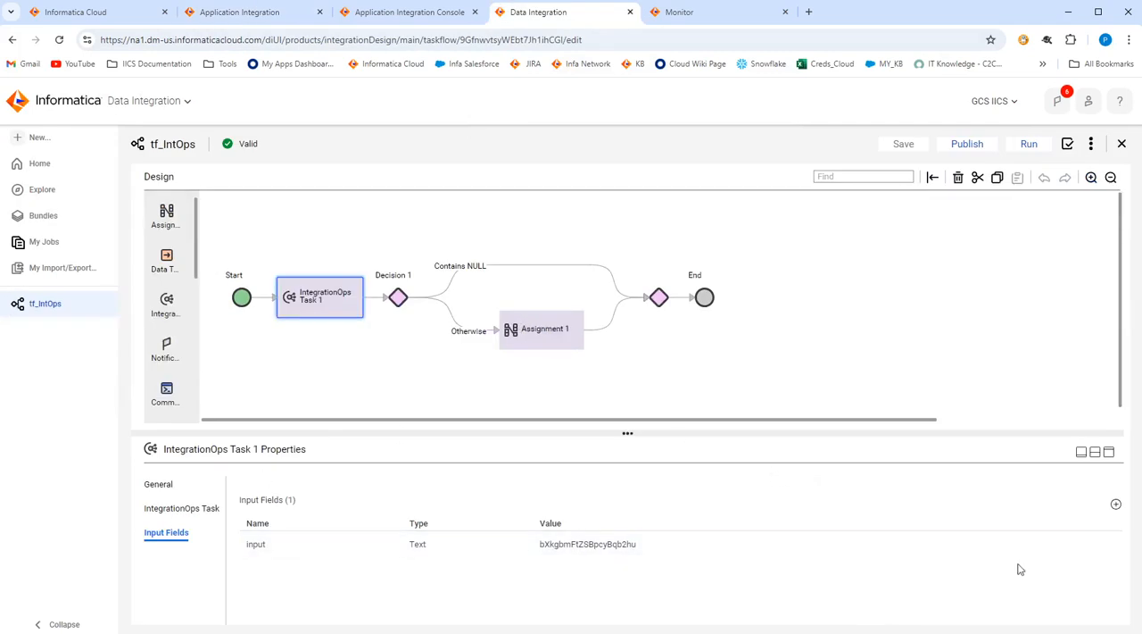
left_click(1093, 543)
double_click(631, 391)
key("ctrl+c")
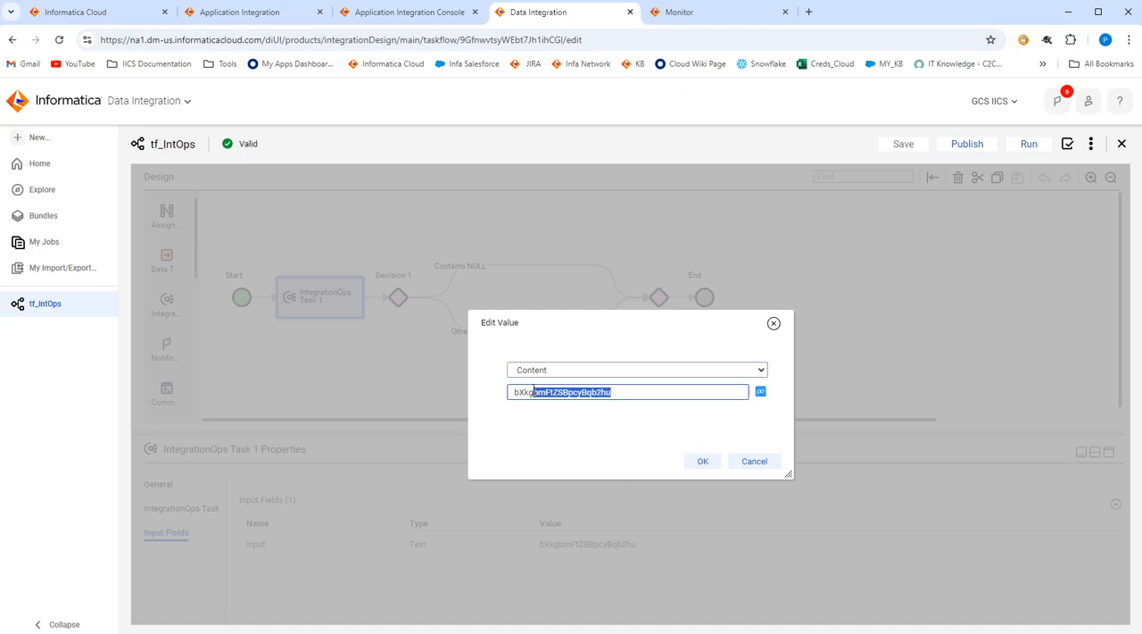
left_click(773, 323)
Search the web for a base64 decode tool in a new browser tab and open base64decode.org.
left_click(809, 12)
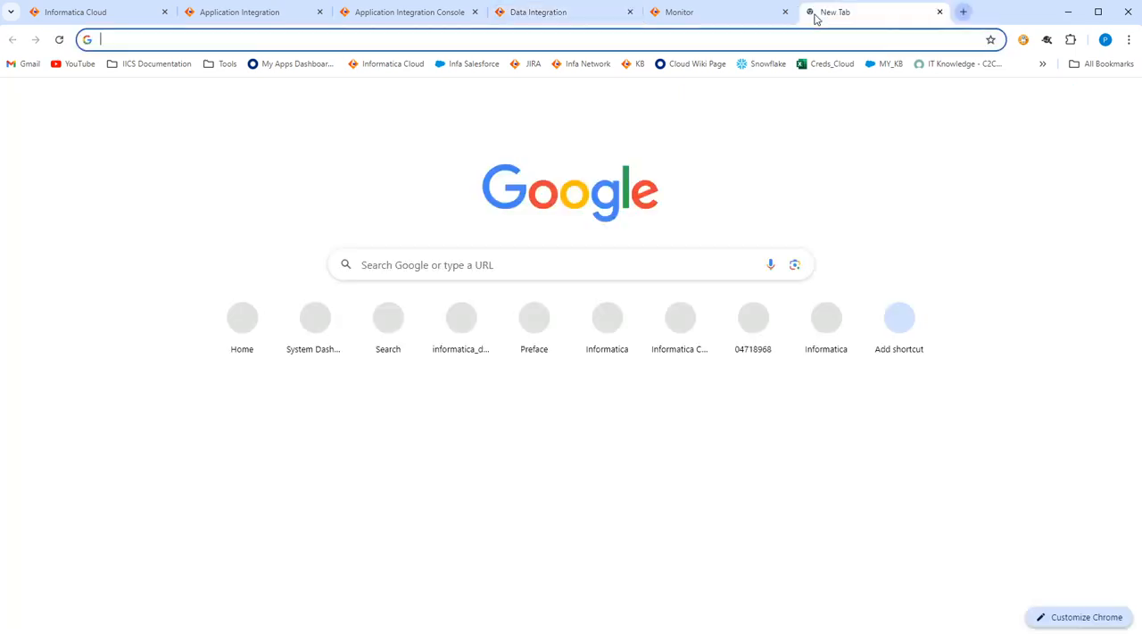
type("base64 decode")
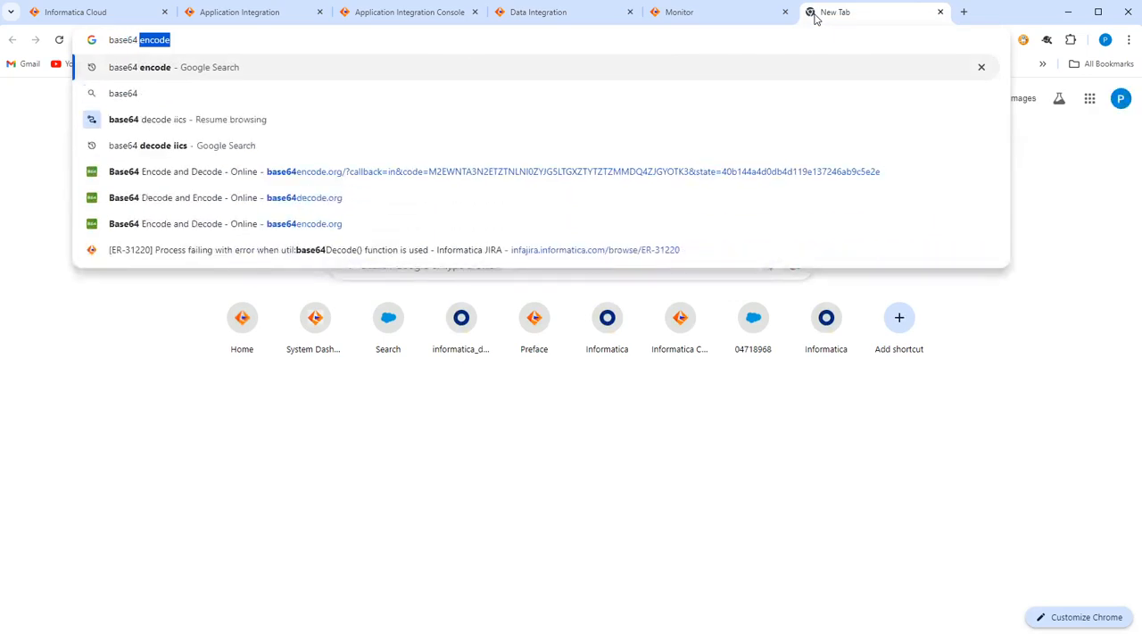
key("Down")
key("Down")
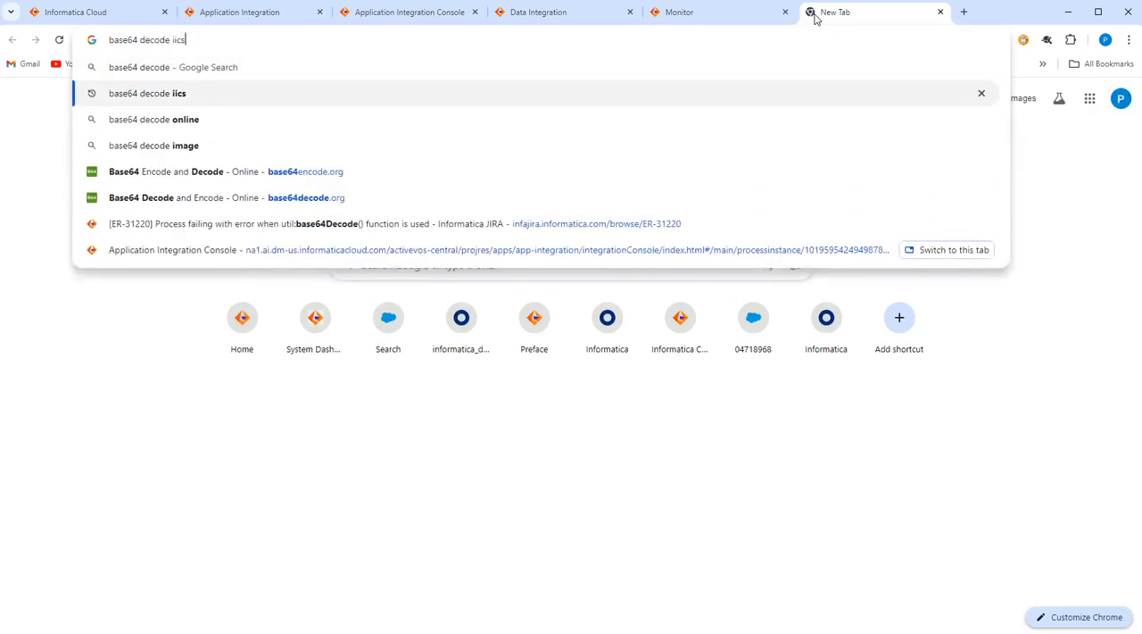
key("Return")
left_click(249, 221)
Decode the copied input value on base64decode.org with the UTF-8 character set and examine the decoded text.
left_click(272, 366)
key("ctrl+v")
left_click(250, 520)
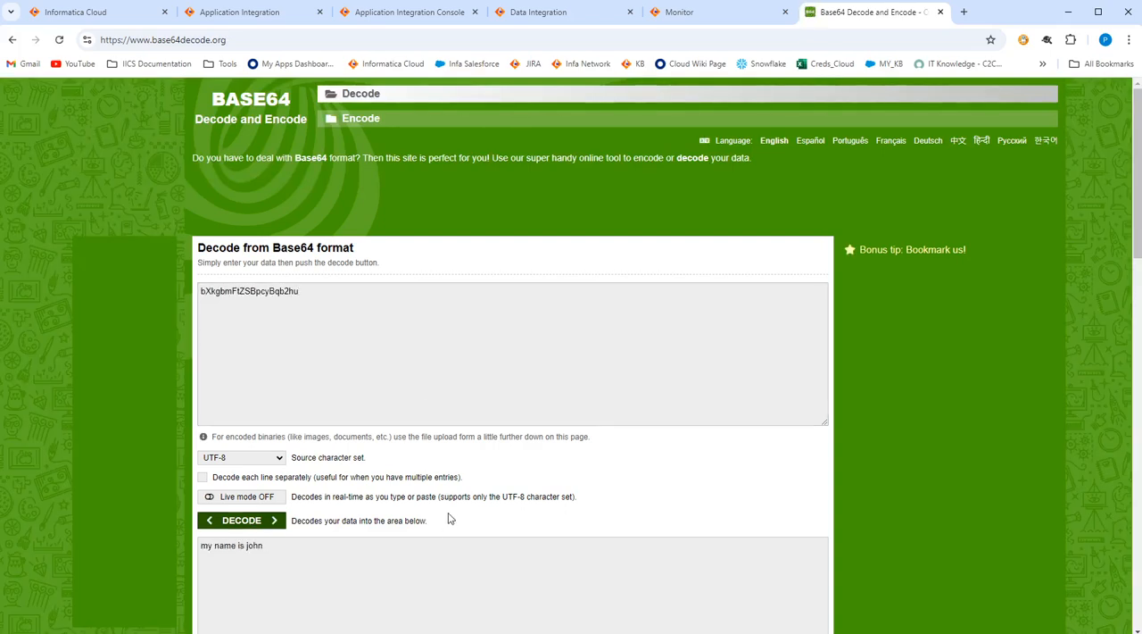
scroll(357, 508, "down", 1)
left_click_drag(266, 480, 199, 480)
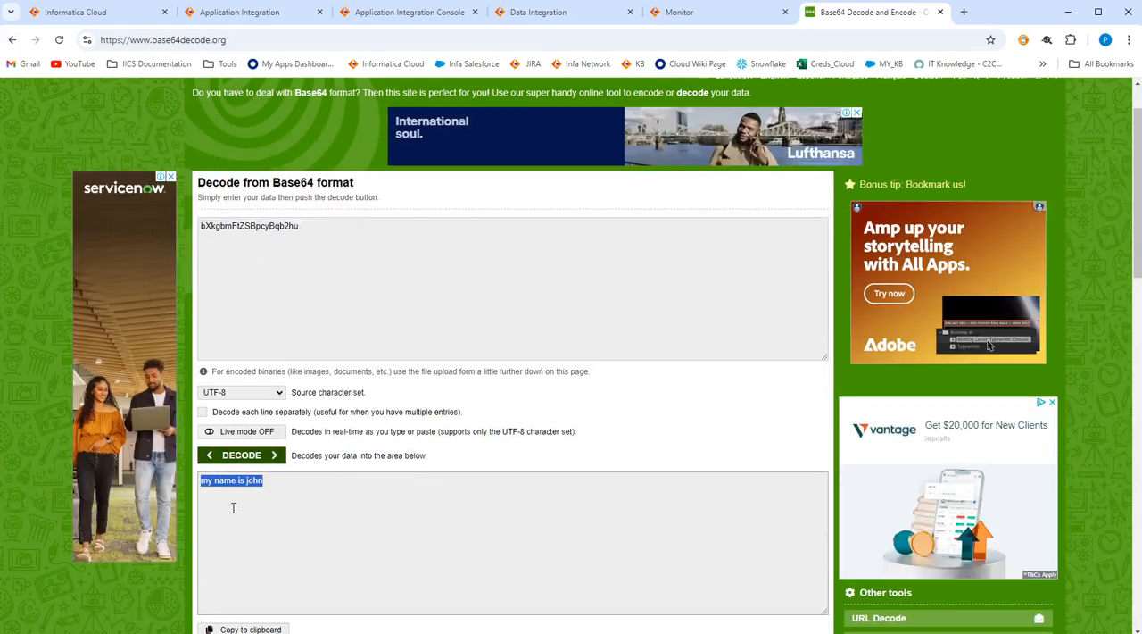
Compare the input value of IntegrationOps Task 1 in tf_IntOps with the temp formula in proc_base64decode_test.
left_click(534, 13)
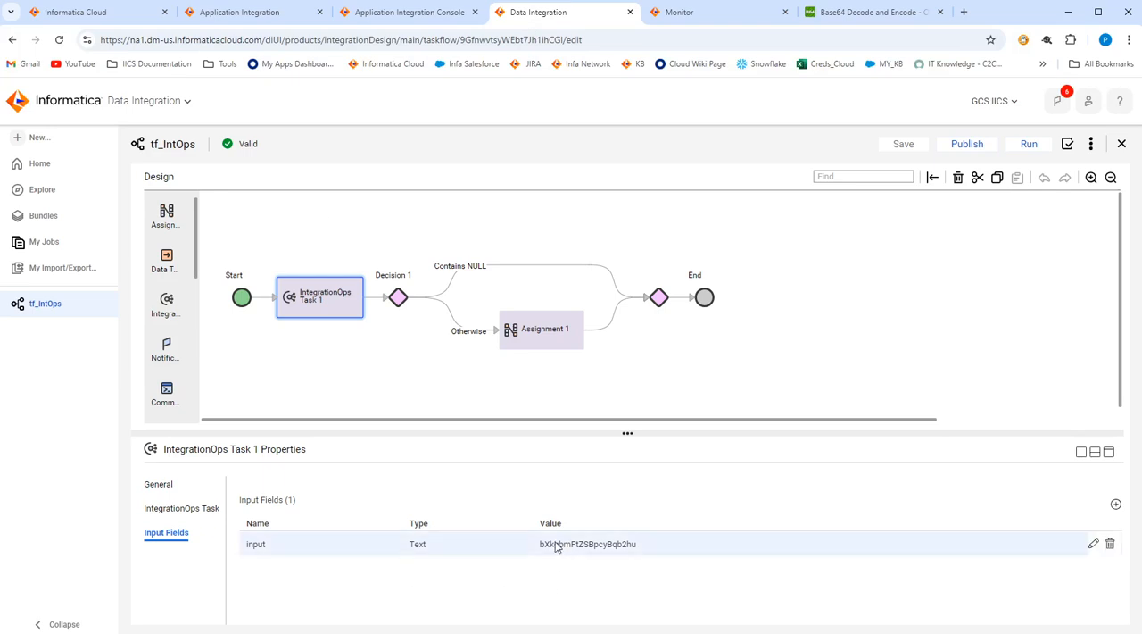
left_click(272, 11)
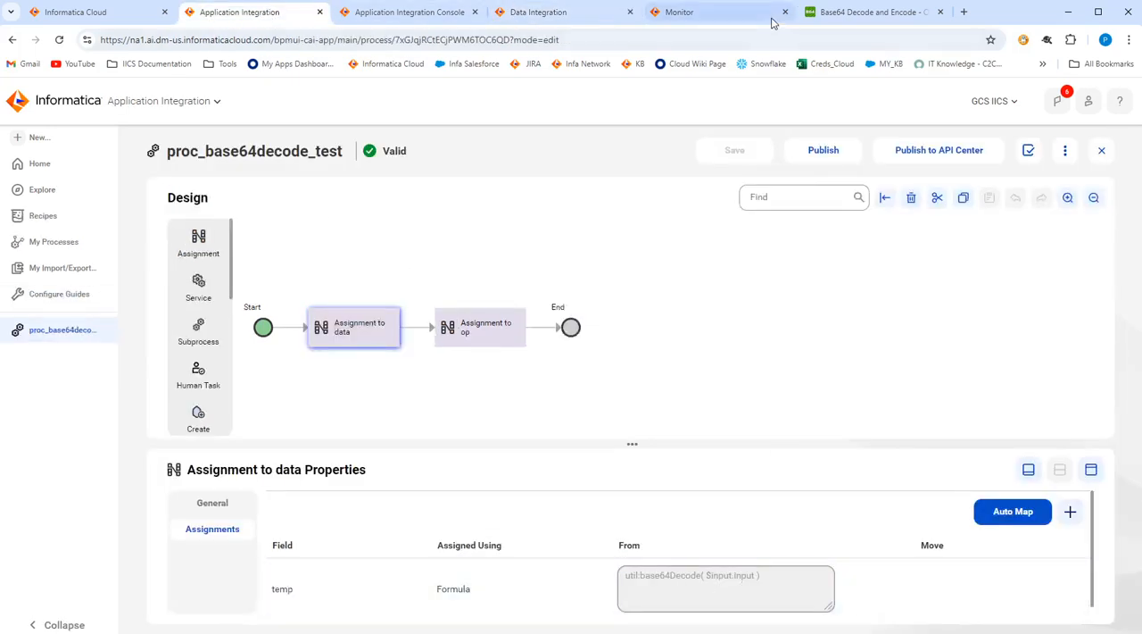
left_click(714, 11)
left_click(553, 11)
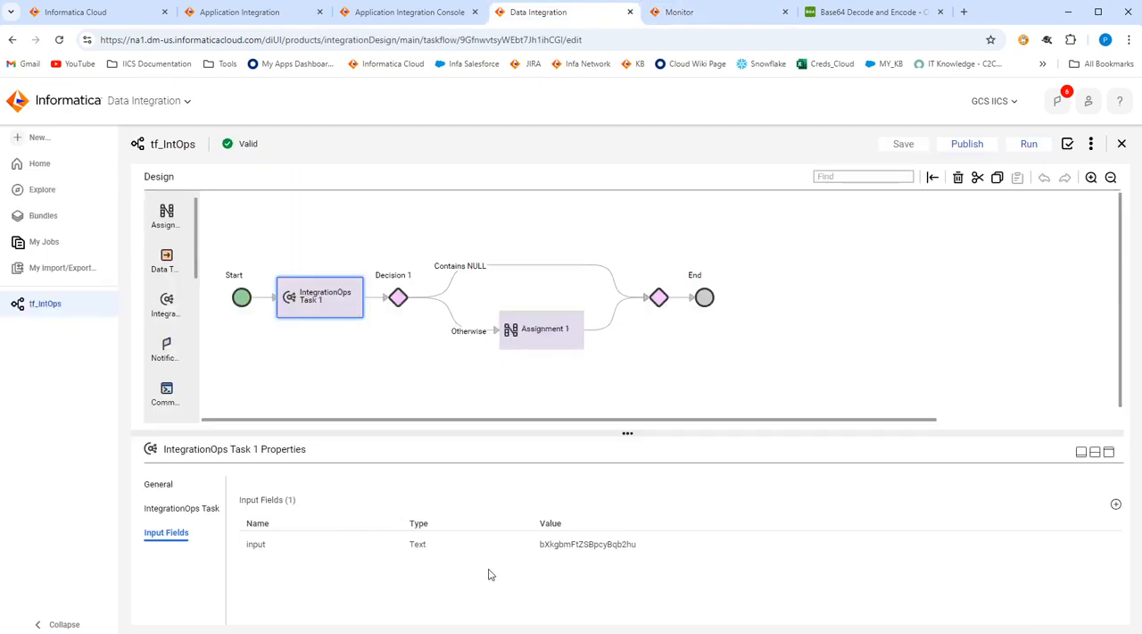
Review the Decision 1 condition on op and the Assignment 1 formula that fills the output field of tf_IntOps.
left_click(401, 302)
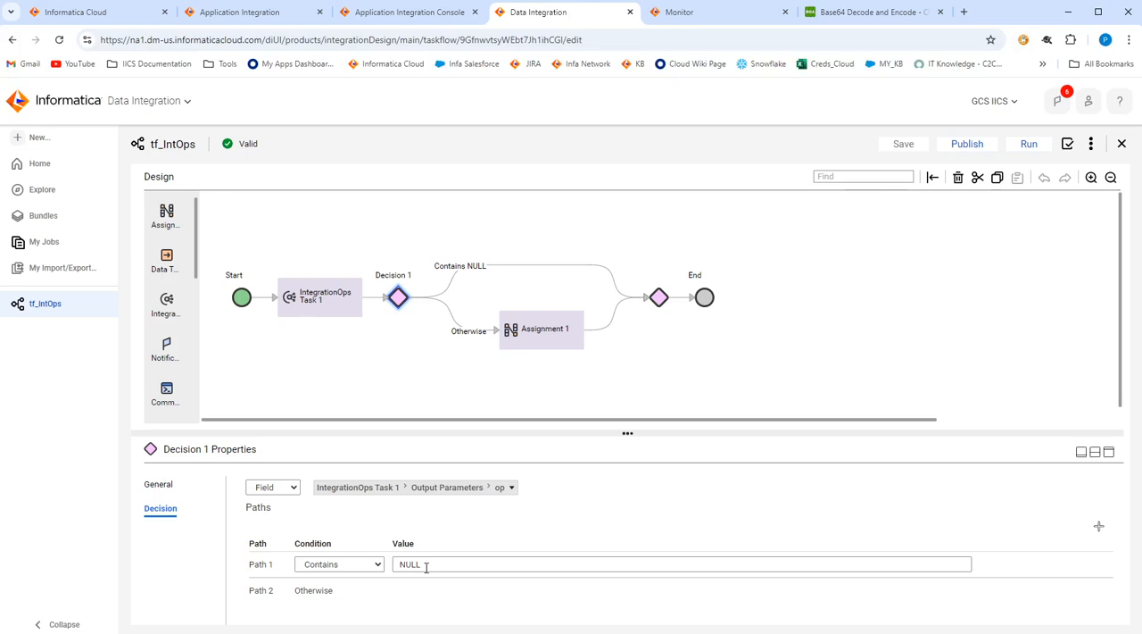
left_click(529, 345)
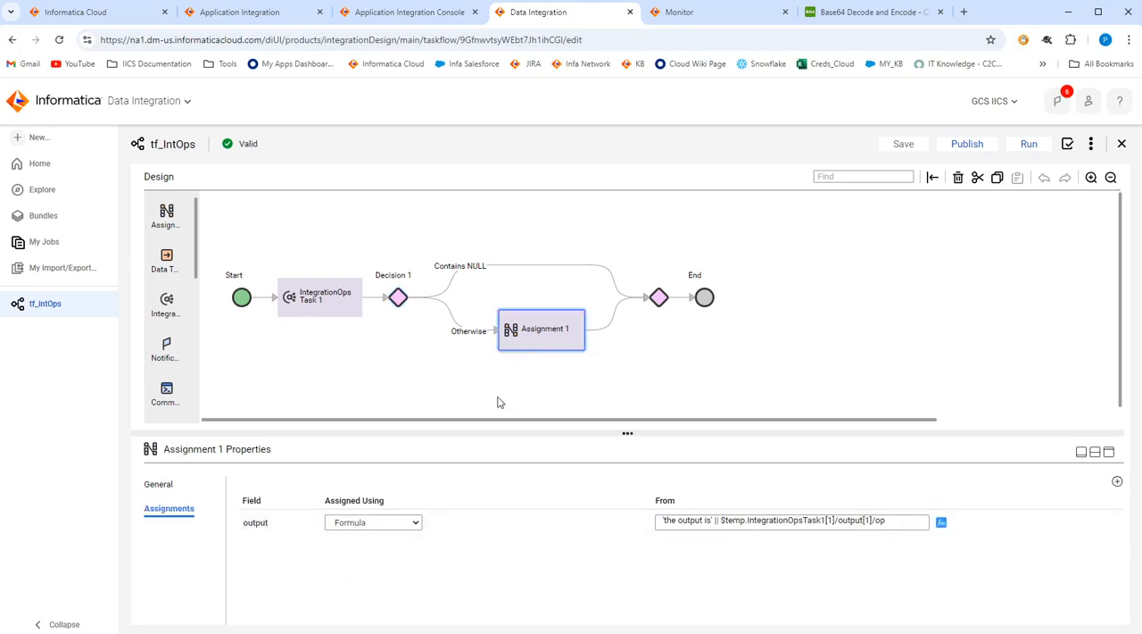
left_click(242, 299)
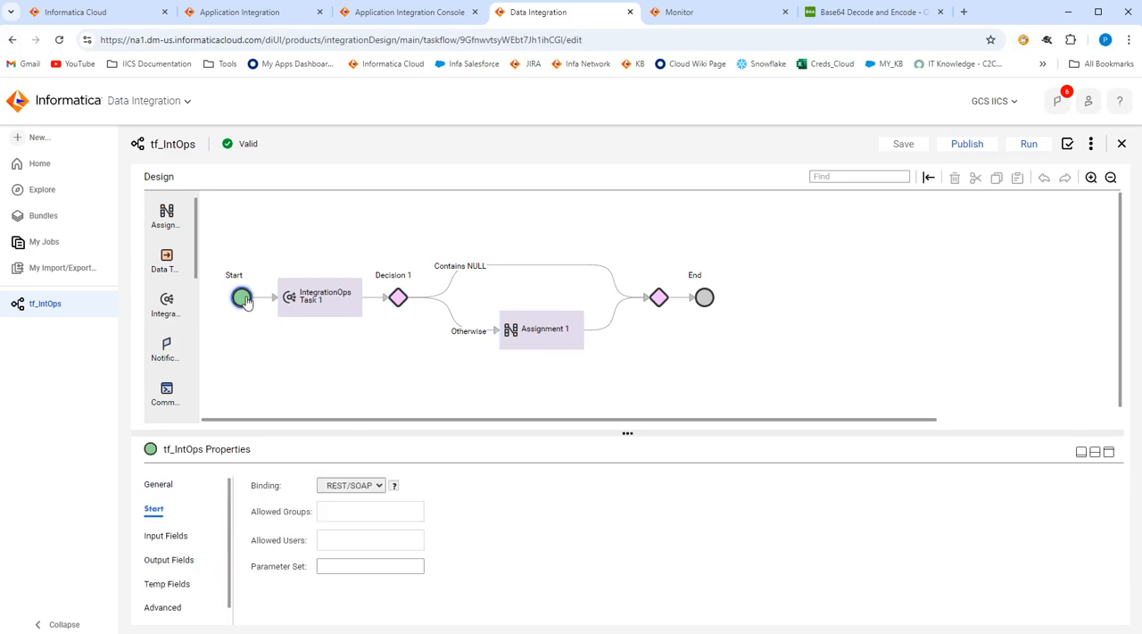
left_click(166, 561)
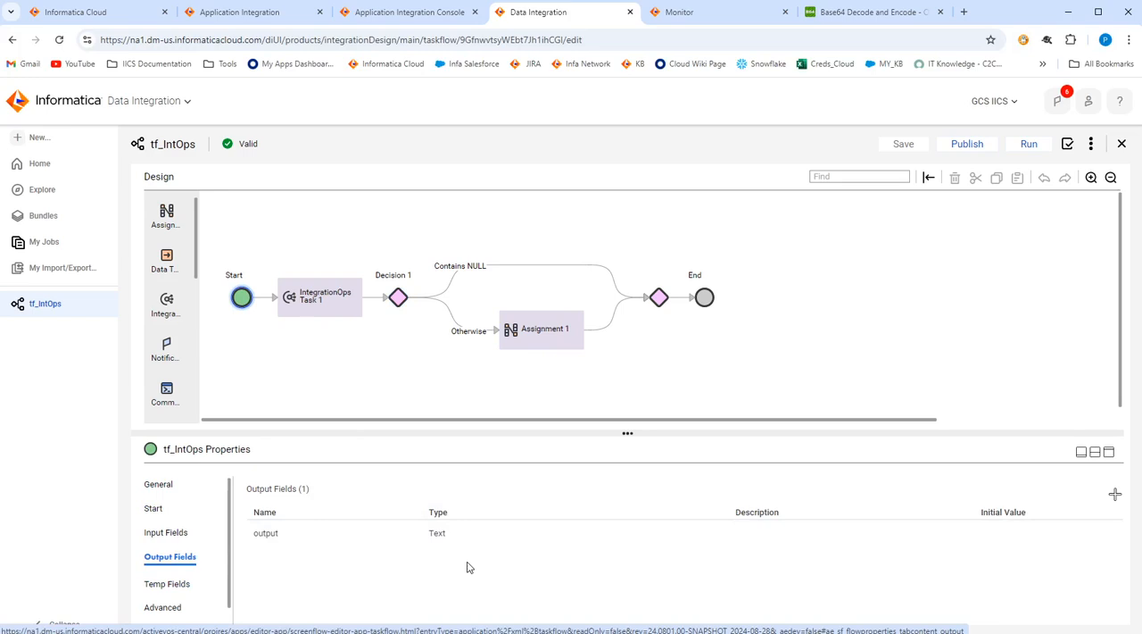
left_click(560, 335)
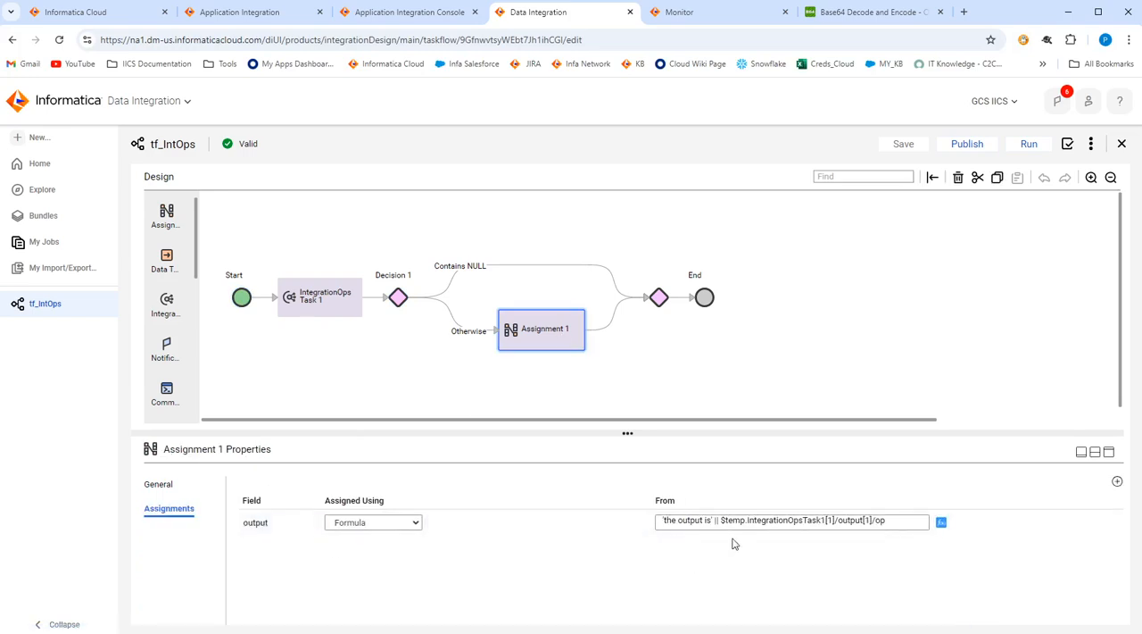
left_click_drag(724, 522, 898, 542)
left_click(846, 569)
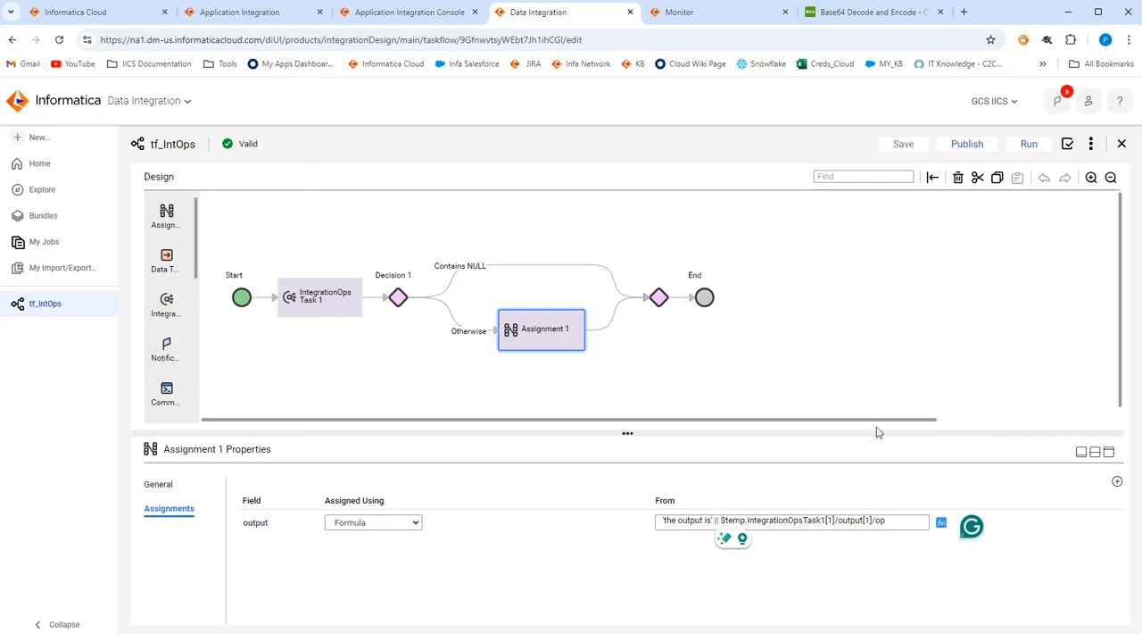
Add a dot as the description of the tf_IntOps taskflow, then save and publish it.
left_click(870, 381)
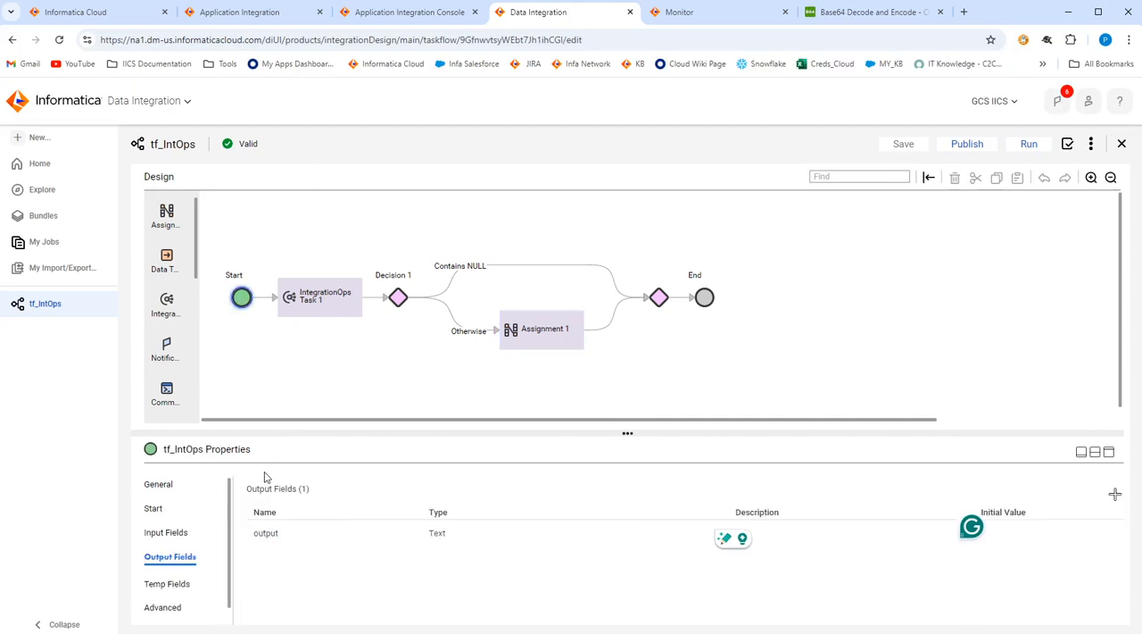
left_click(159, 487)
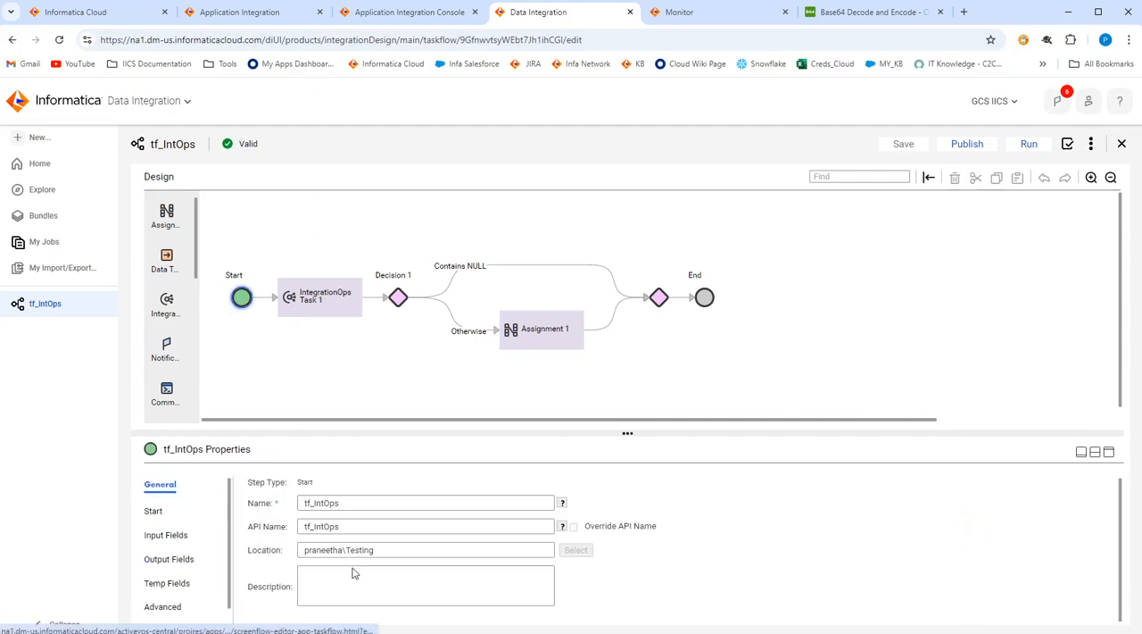
left_click(322, 586)
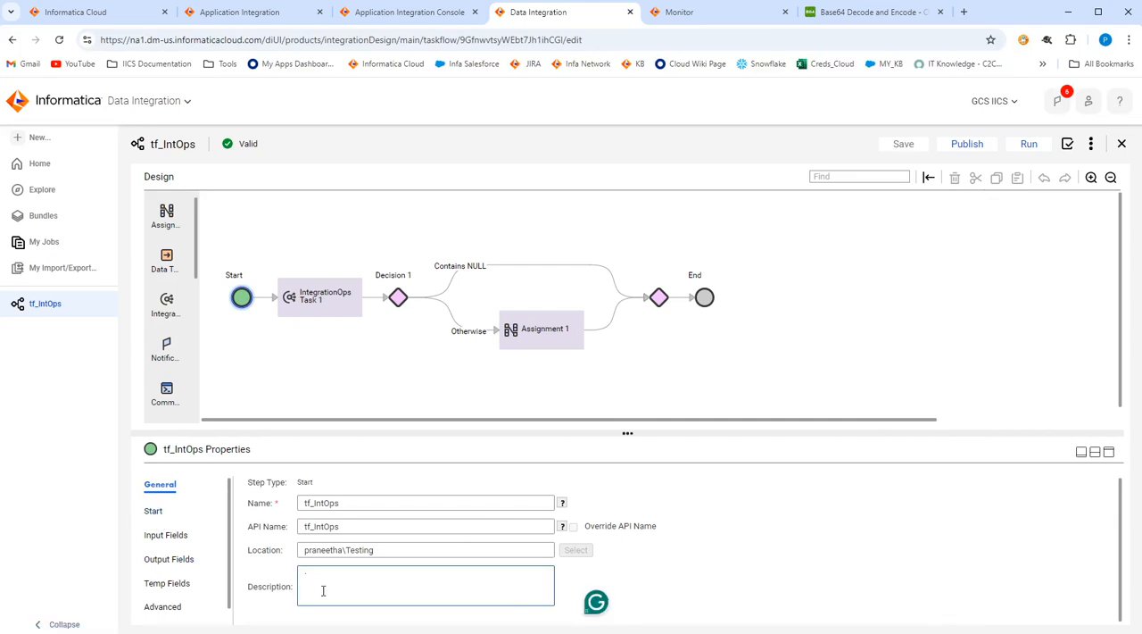
left_click(705, 555)
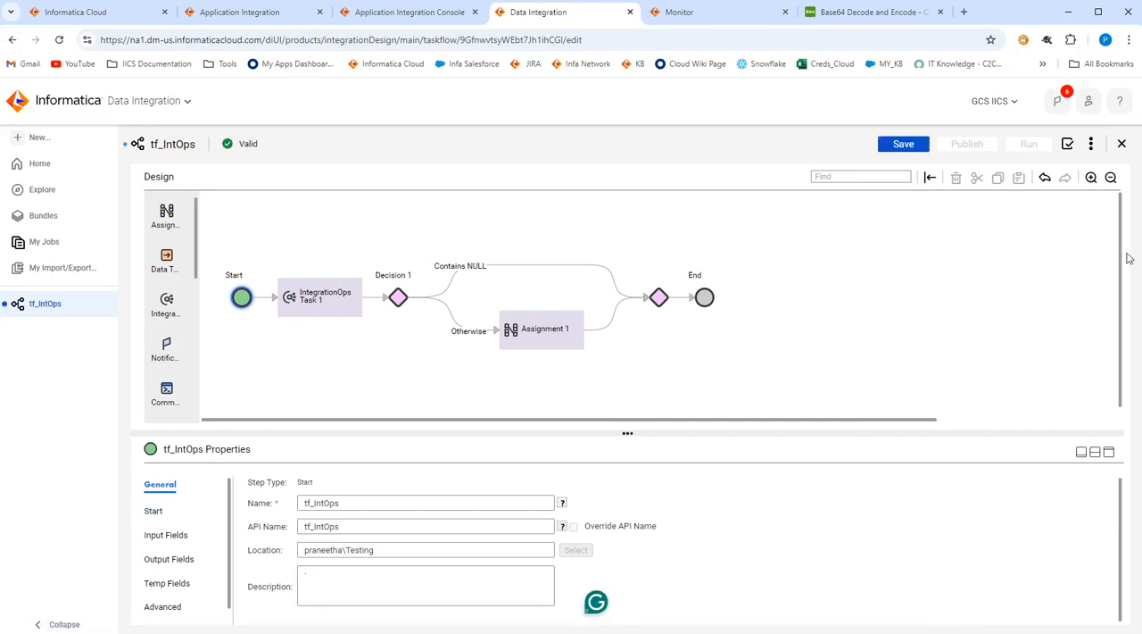
left_click(904, 141)
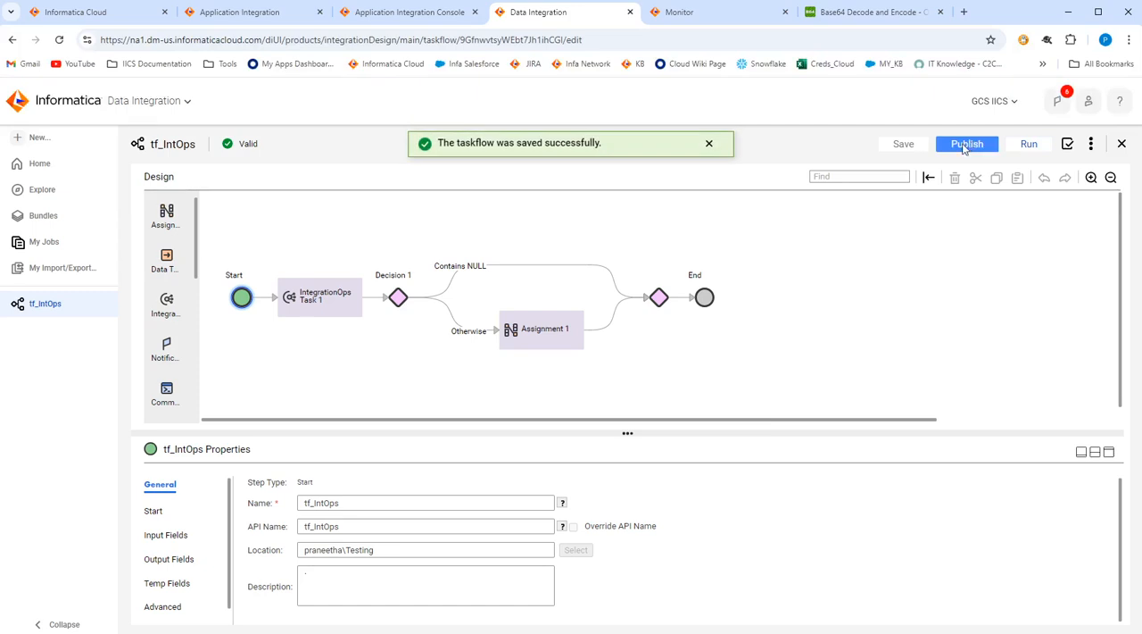
left_click(968, 146)
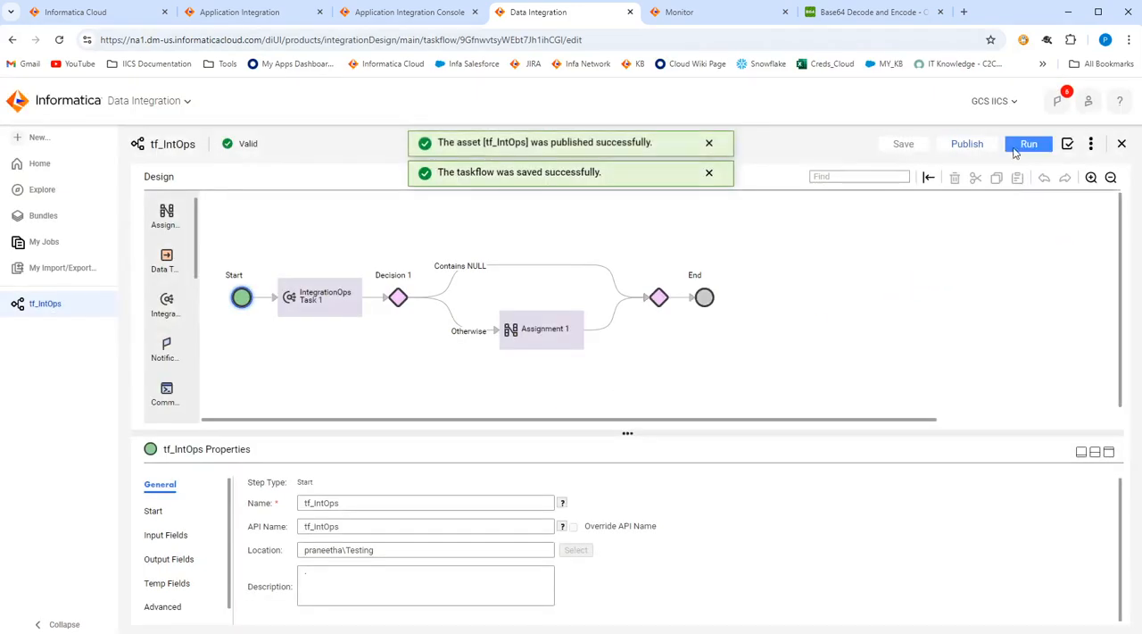
Run the tf_IntOps taskflow, refresh its status in My Jobs and open the newest run.
left_click(1028, 145)
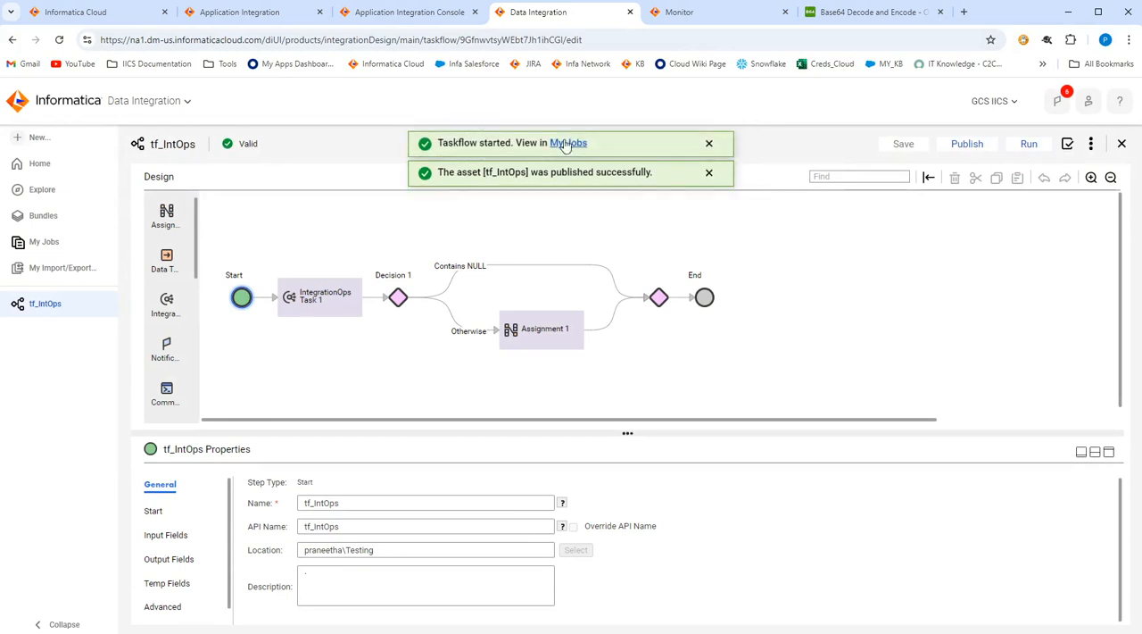
left_click(568, 142)
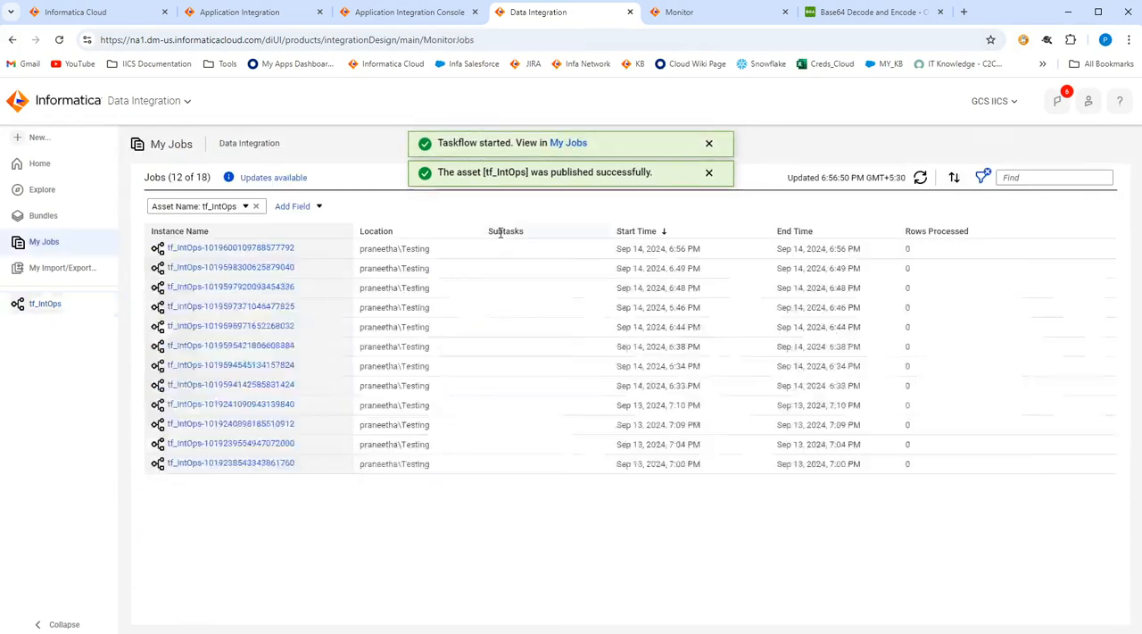
left_click(920, 178)
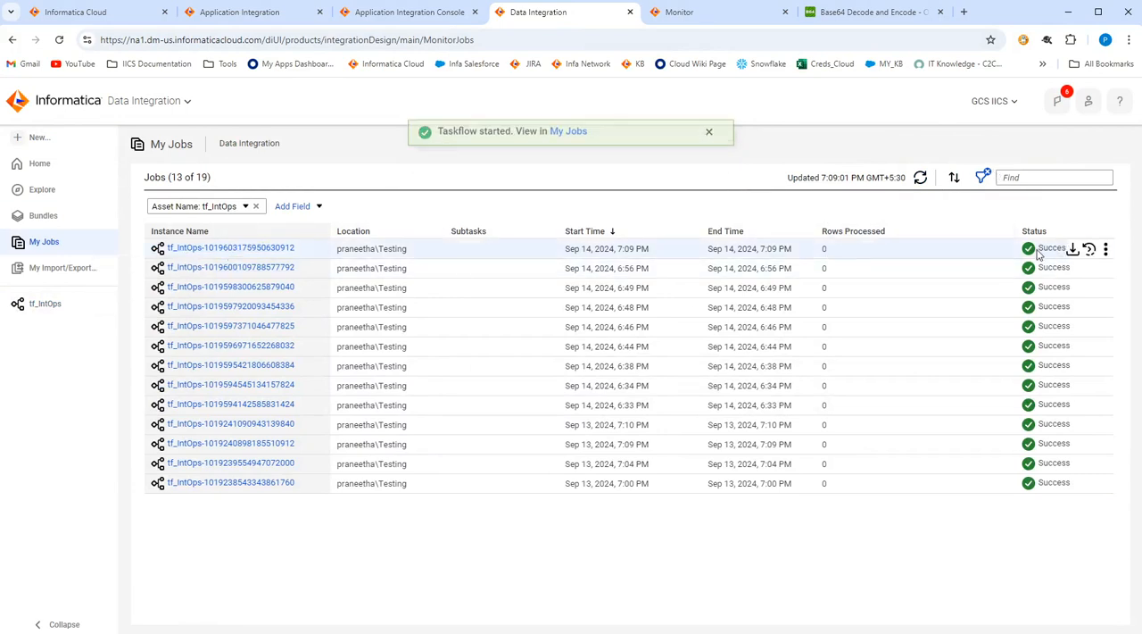
left_click(188, 249)
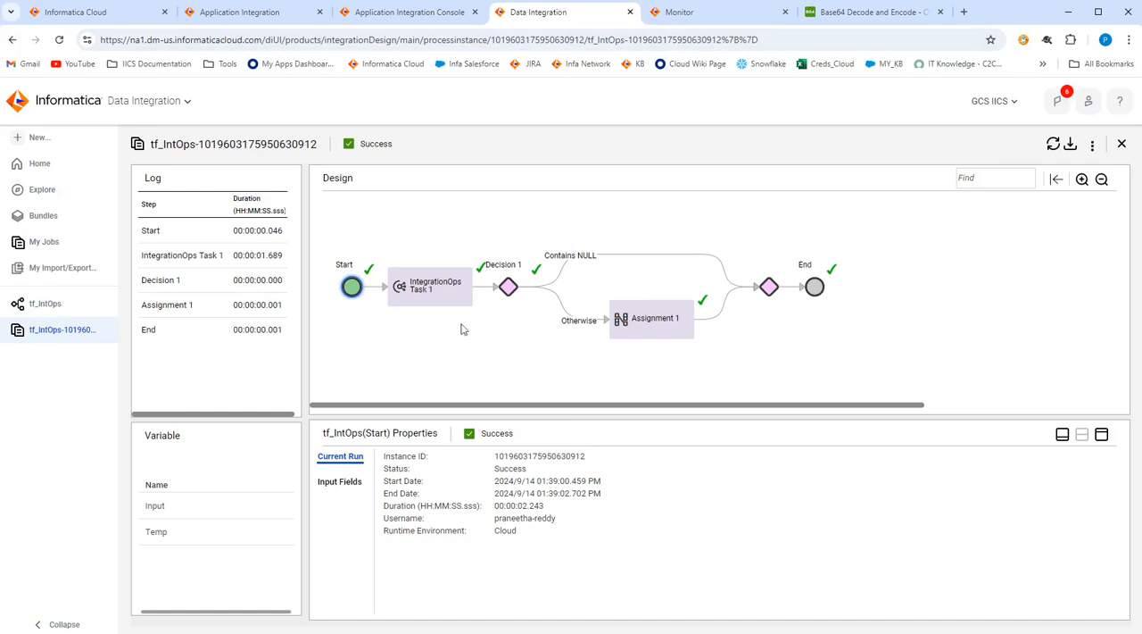
Switch to Application Integration Console and inspect the newest proc_base64decode_test run's input fields and the fields of Assignment to data.
left_click(430, 11)
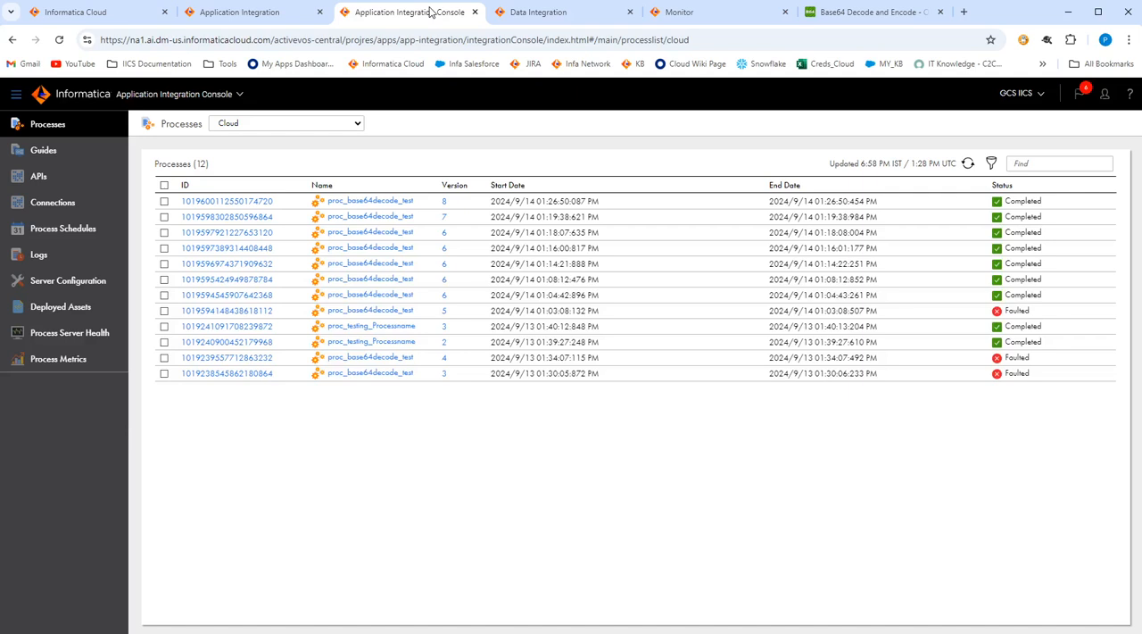
left_click(967, 165)
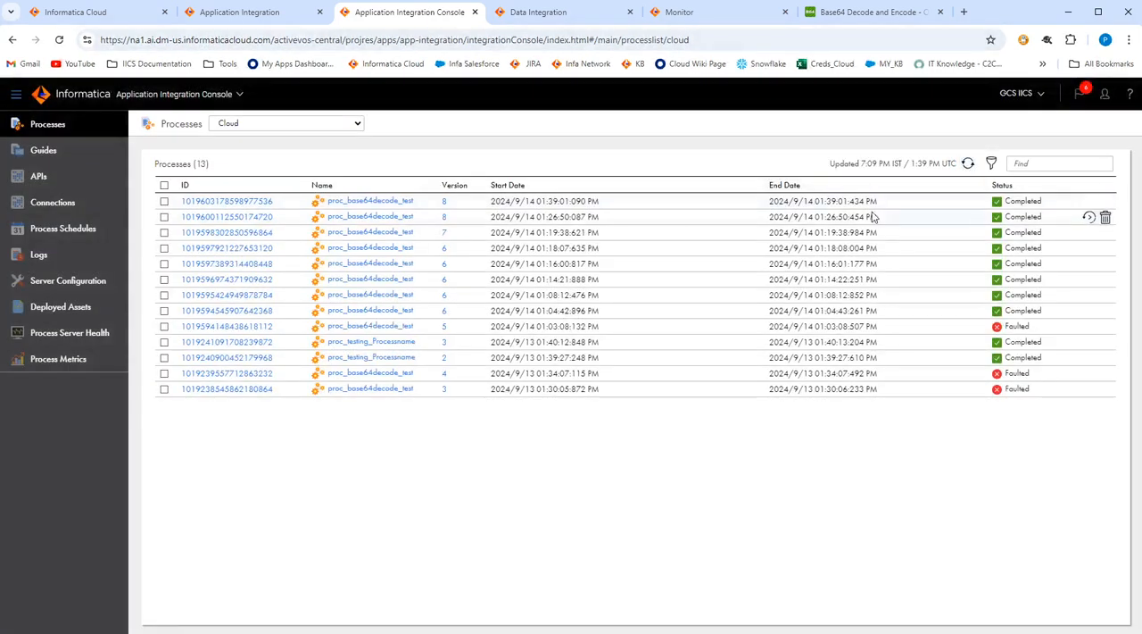
left_click(227, 202)
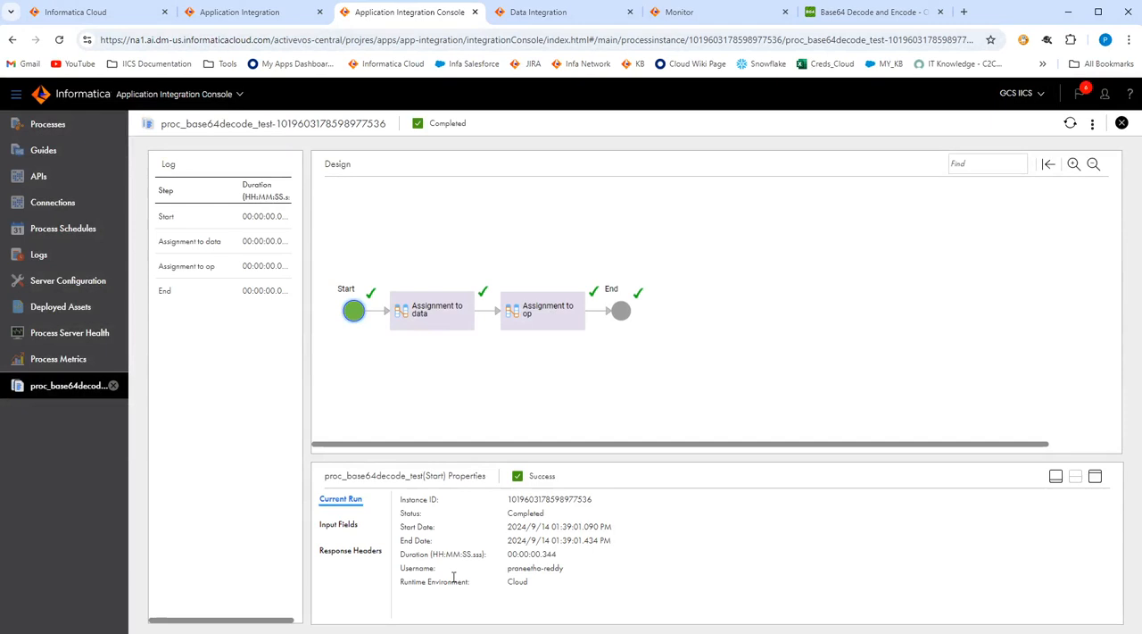
left_click(348, 525)
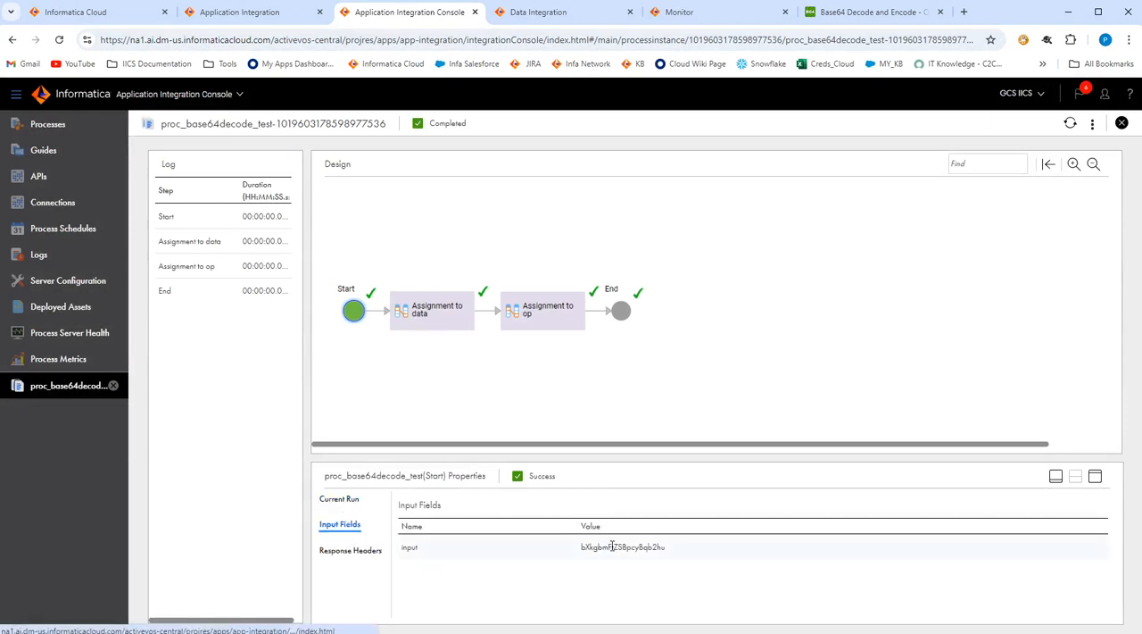
left_click(456, 317)
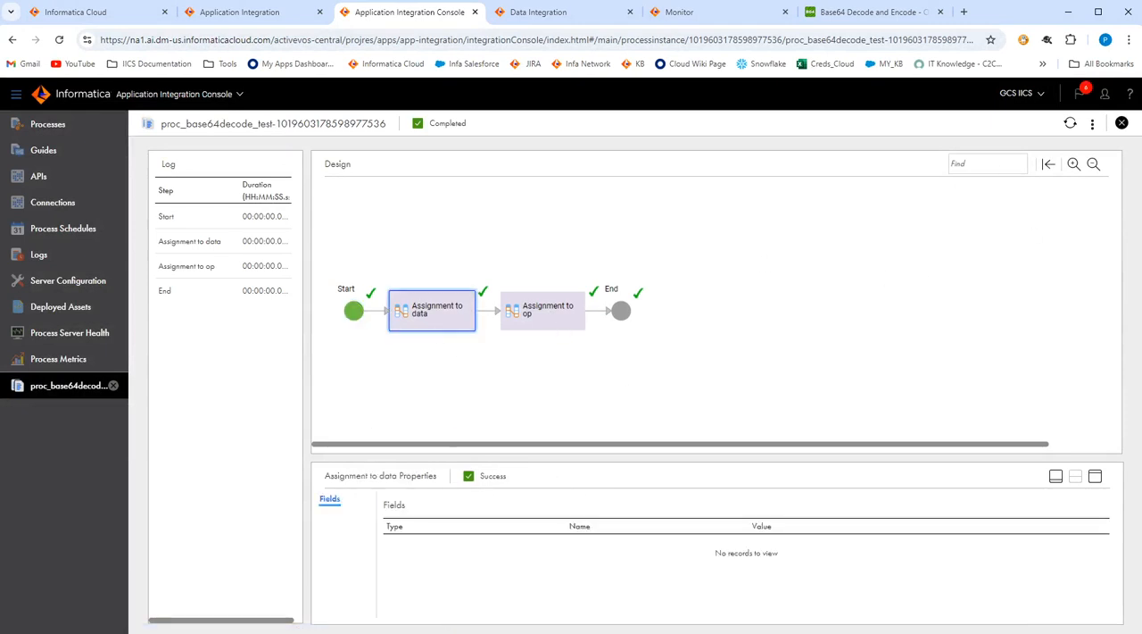
Open the detailed Process Console view of this proc_base64decode_test run and expand its variables.
left_click(1093, 125)
left_click(1071, 153)
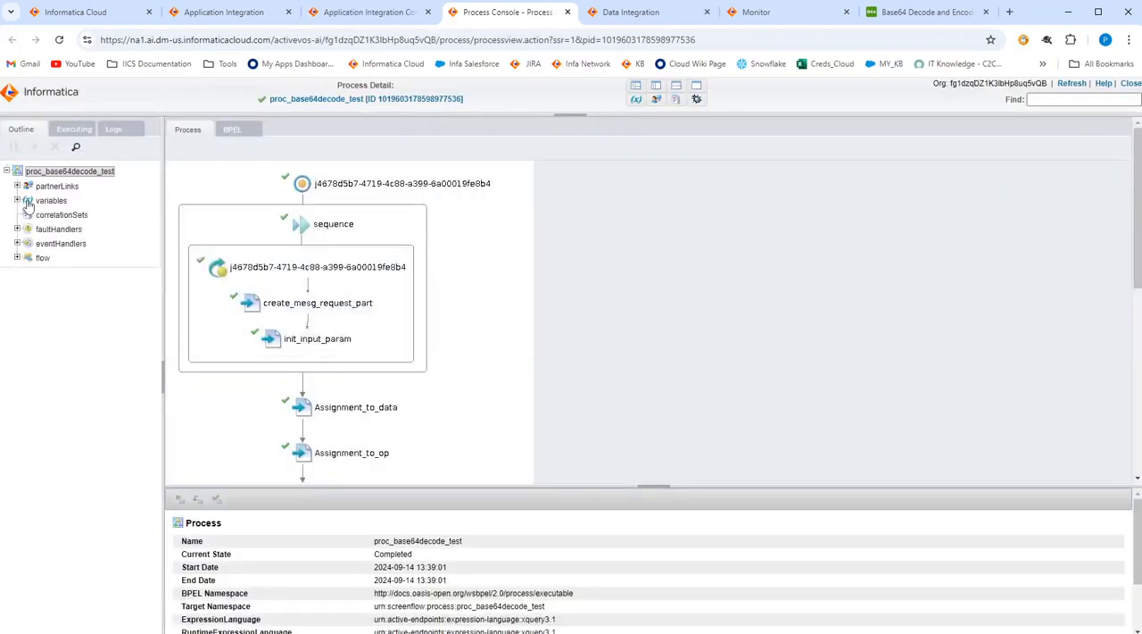
left_click(17, 201)
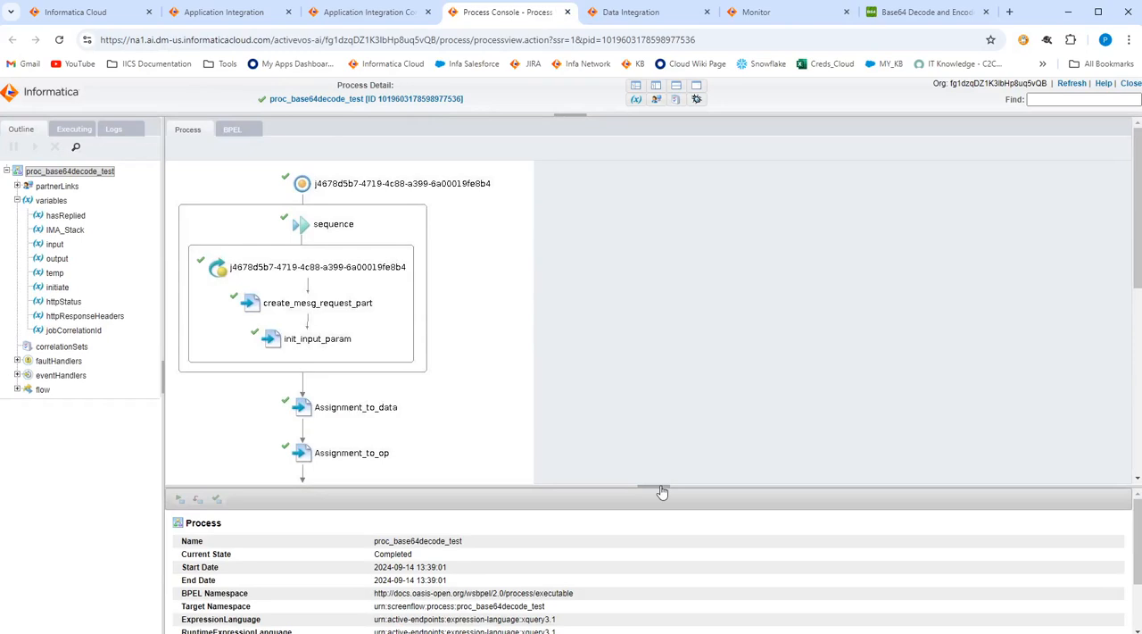
Examine the instance data of the input variable in the proc_base64decode_test run, focusing on the encoded input parameter.
left_click_drag(659, 485, 685, 332)
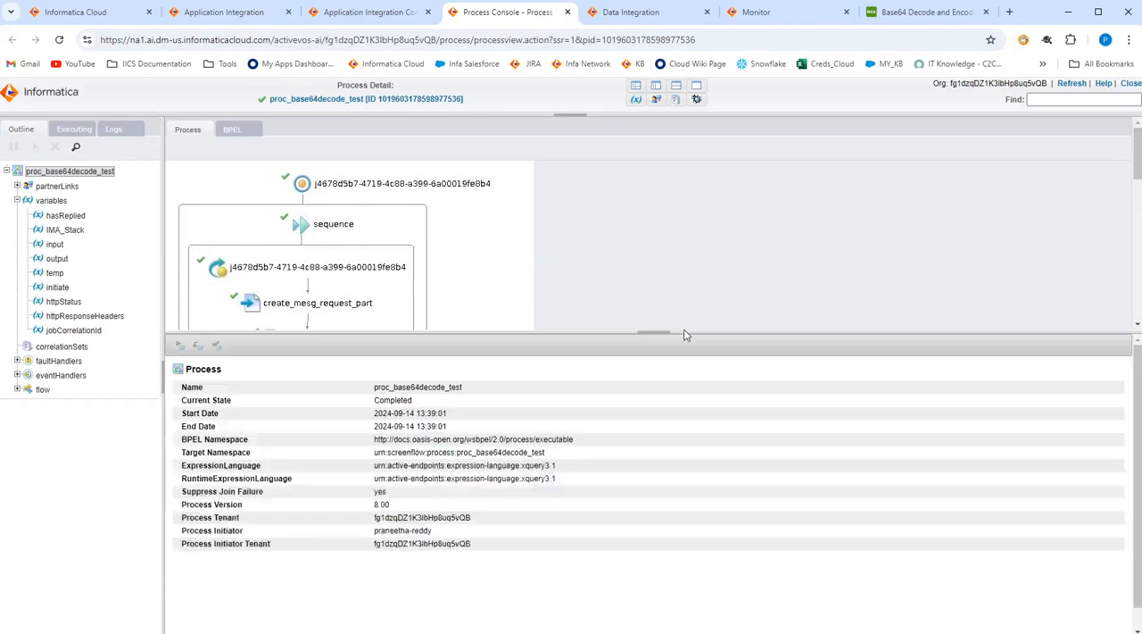
left_click(54, 244)
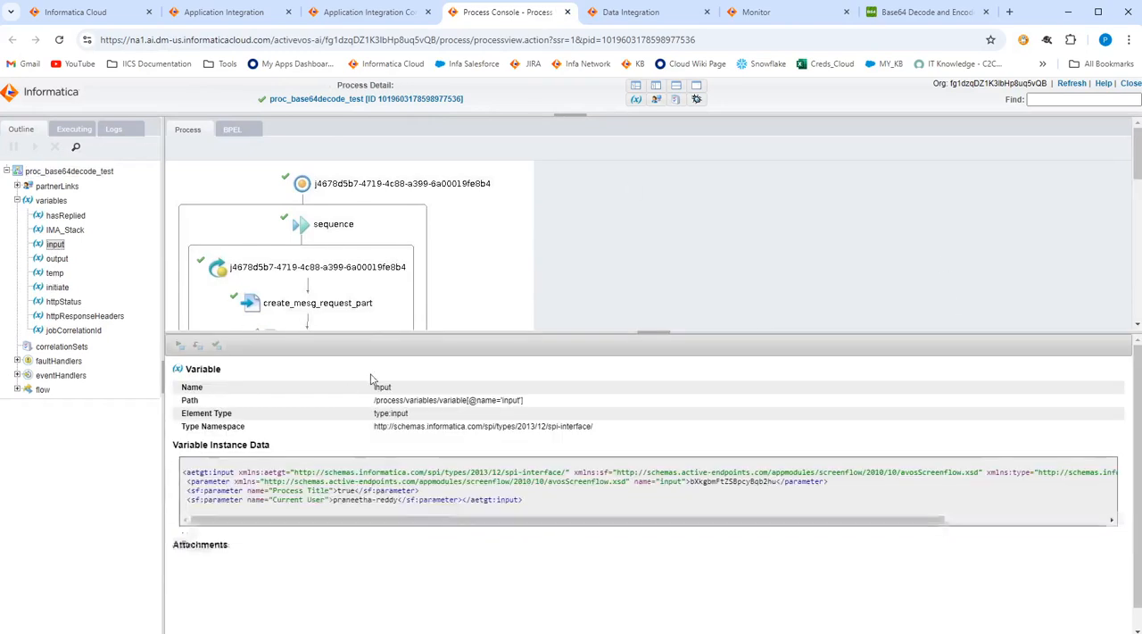
left_click_drag(690, 482, 773, 482)
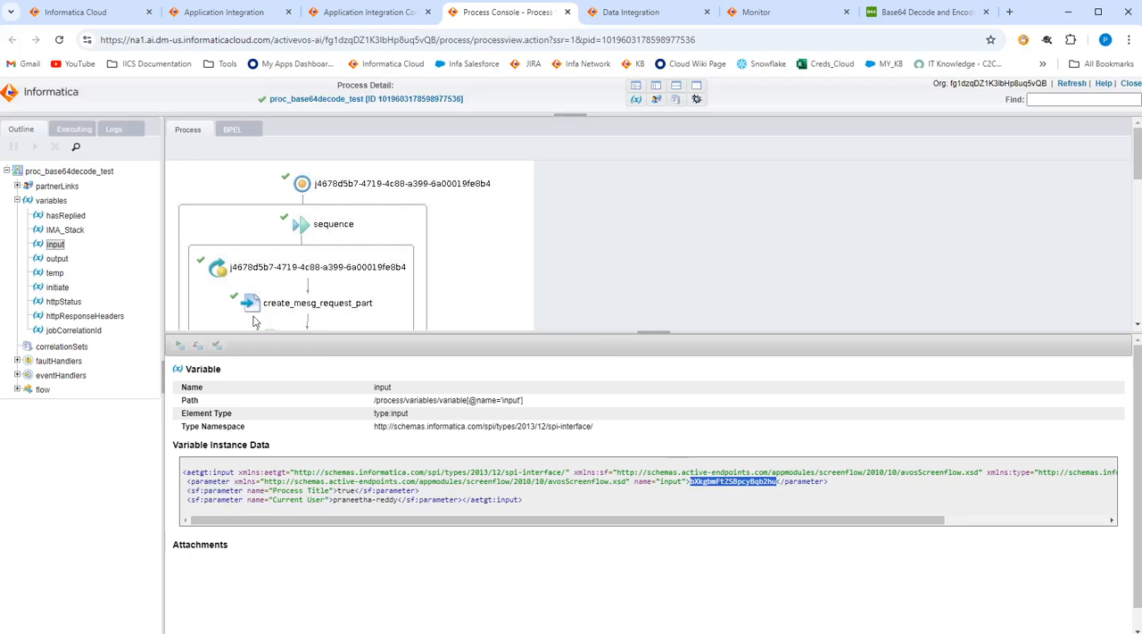
Examine the instance data of the temp and output variables, comparing the decoded text in the temp and op fields.
left_click(53, 273)
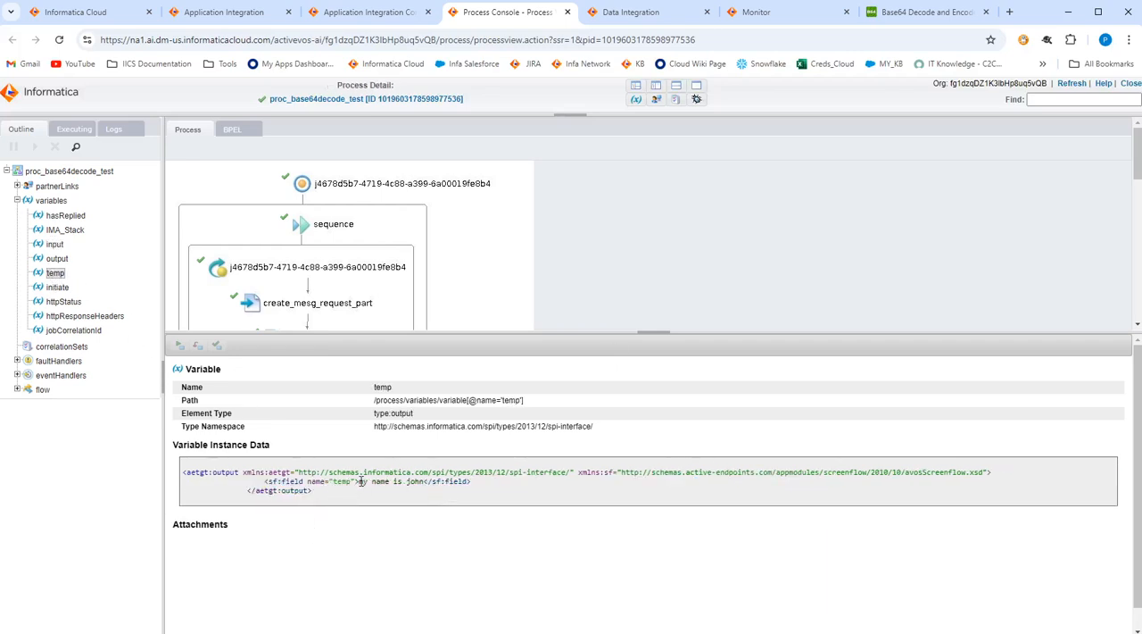
left_click_drag(360, 482, 408, 485)
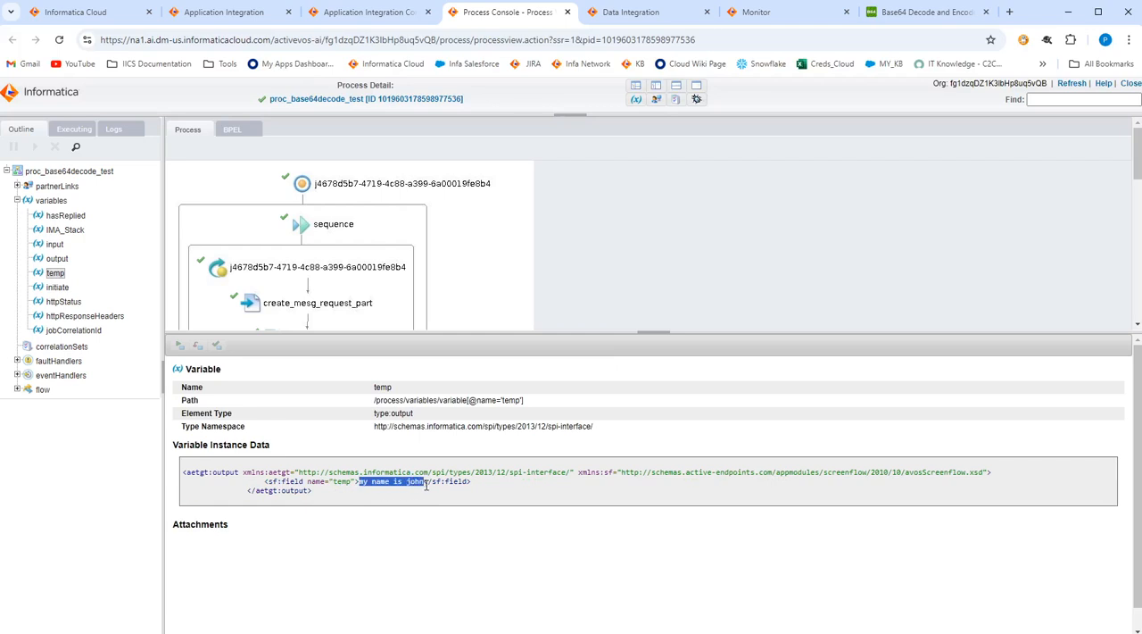
left_click(371, 482)
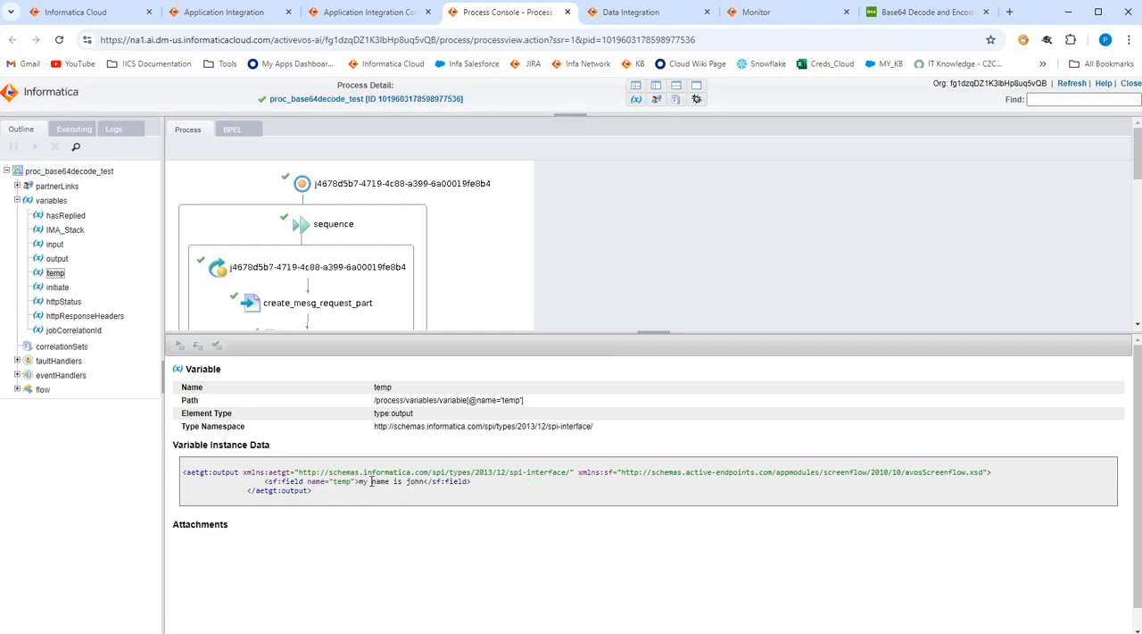
mouse_move(359, 482)
left_mouse_down()
mouse_move(426, 486)
mouse_move(353, 481)
left_mouse_up()
left_click(425, 486)
left_click(417, 491)
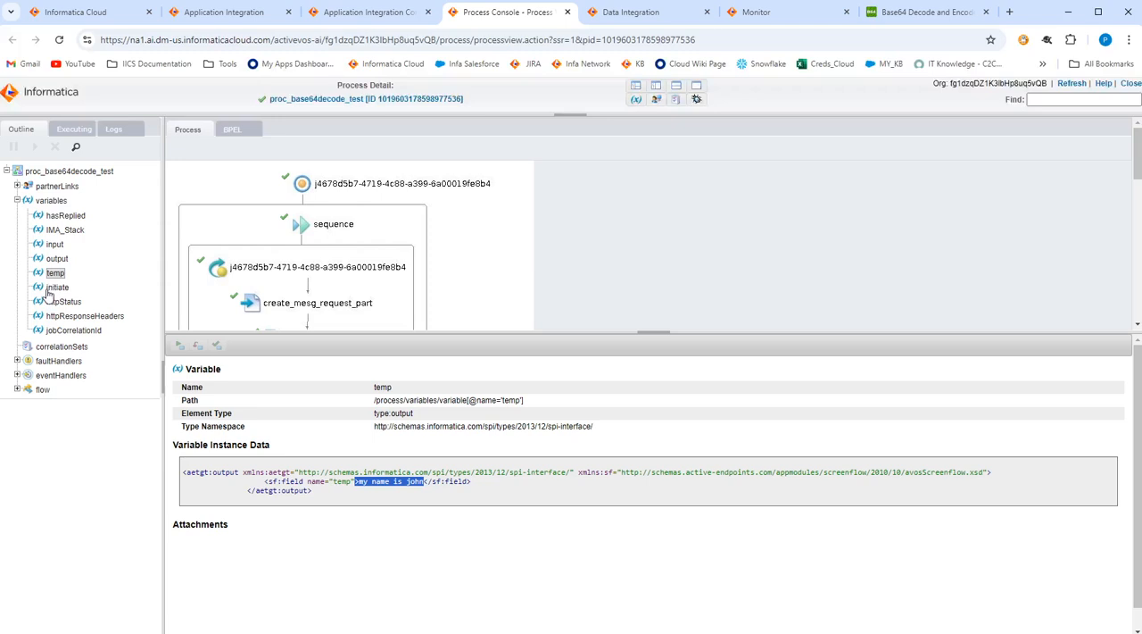
left_click(57, 258)
left_click_drag(348, 483, 415, 484)
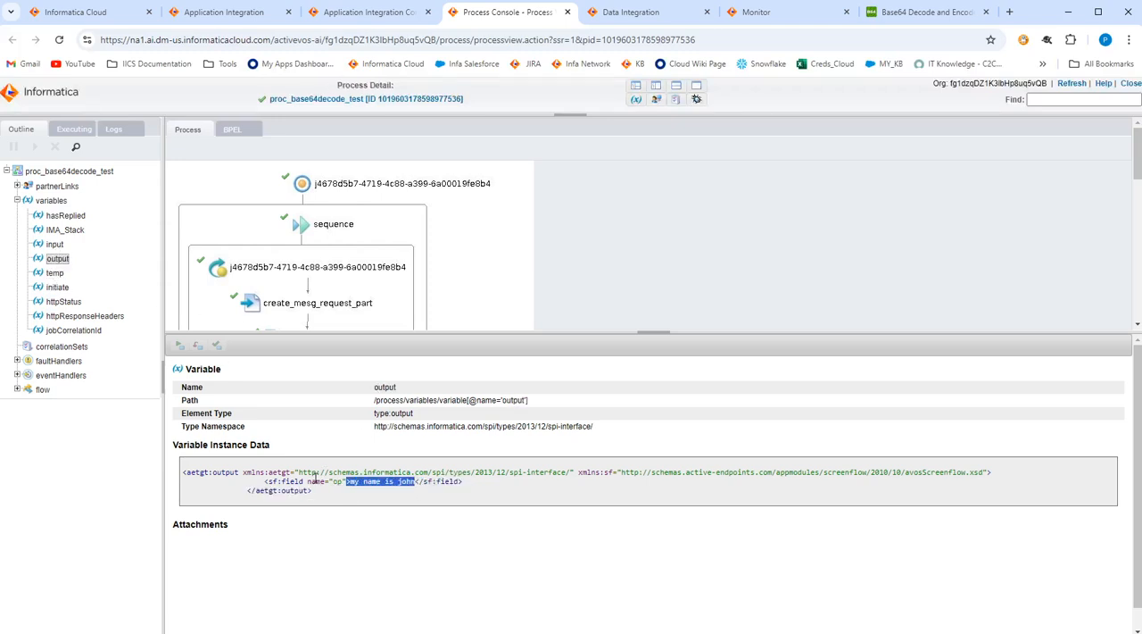
left_click(376, 493)
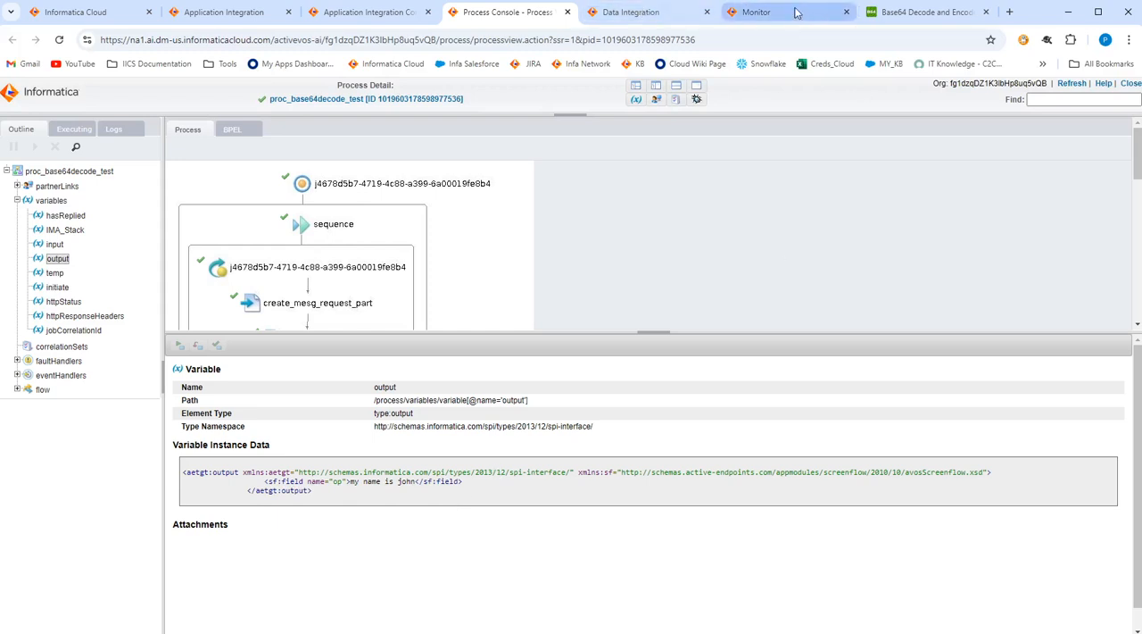
Switch to the tf_IntOps run in Data Integration and inspect IntegrationOps Task 1's input and output fields, Decision 1 and Assignment 1.
left_click(648, 14)
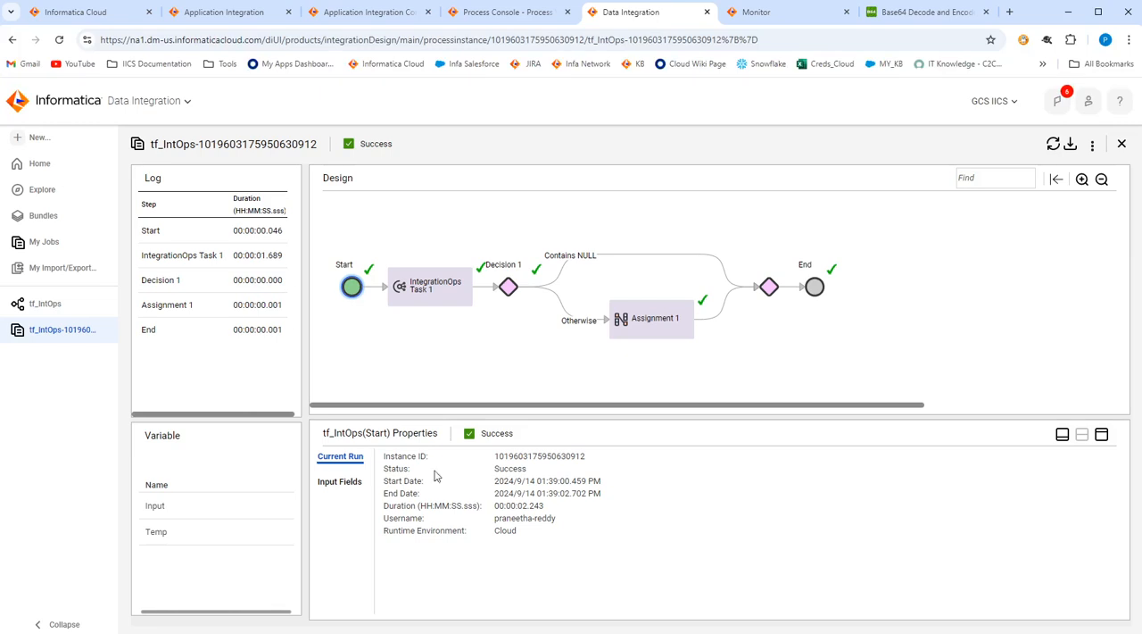
left_click(428, 302)
left_click(340, 482)
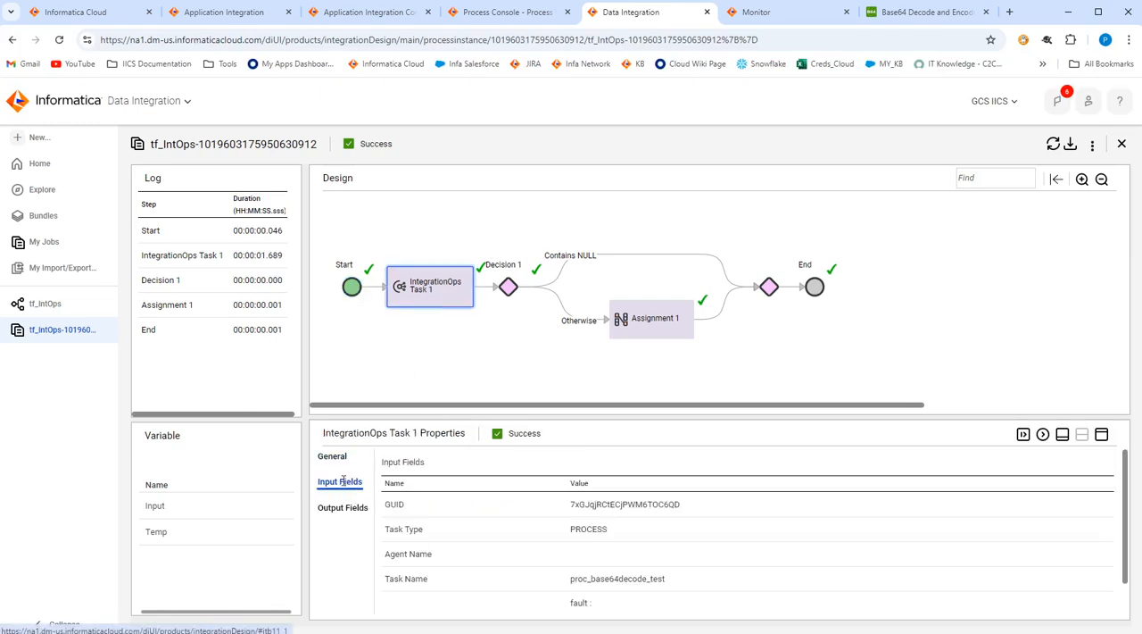
scroll(625, 549, "down", 2)
left_click_drag(595, 595, 695, 600)
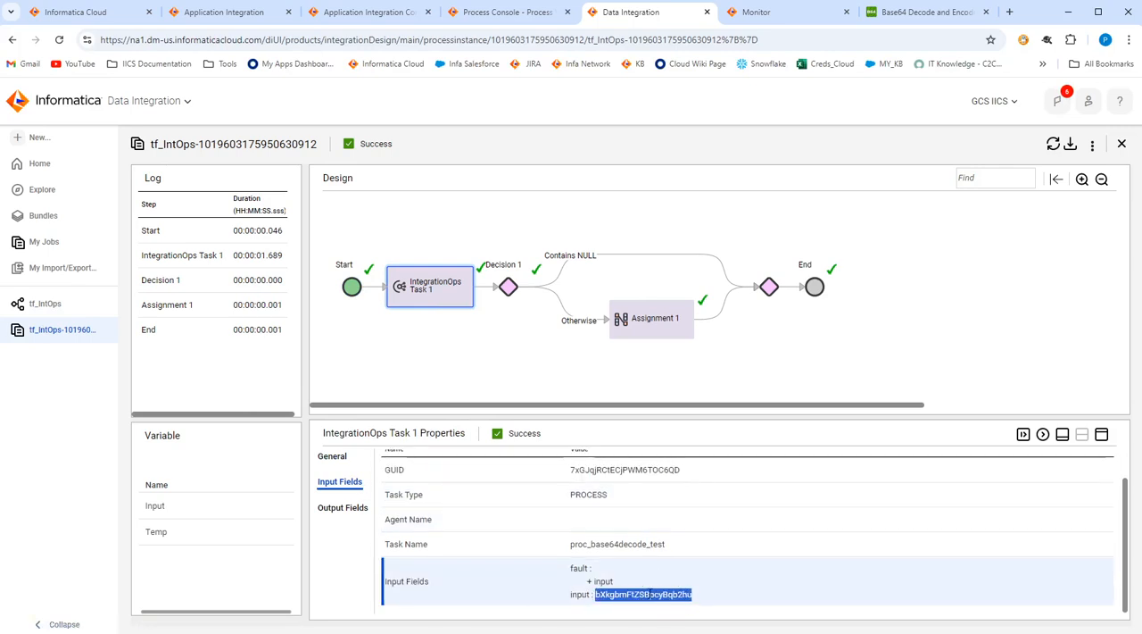
left_click(335, 509)
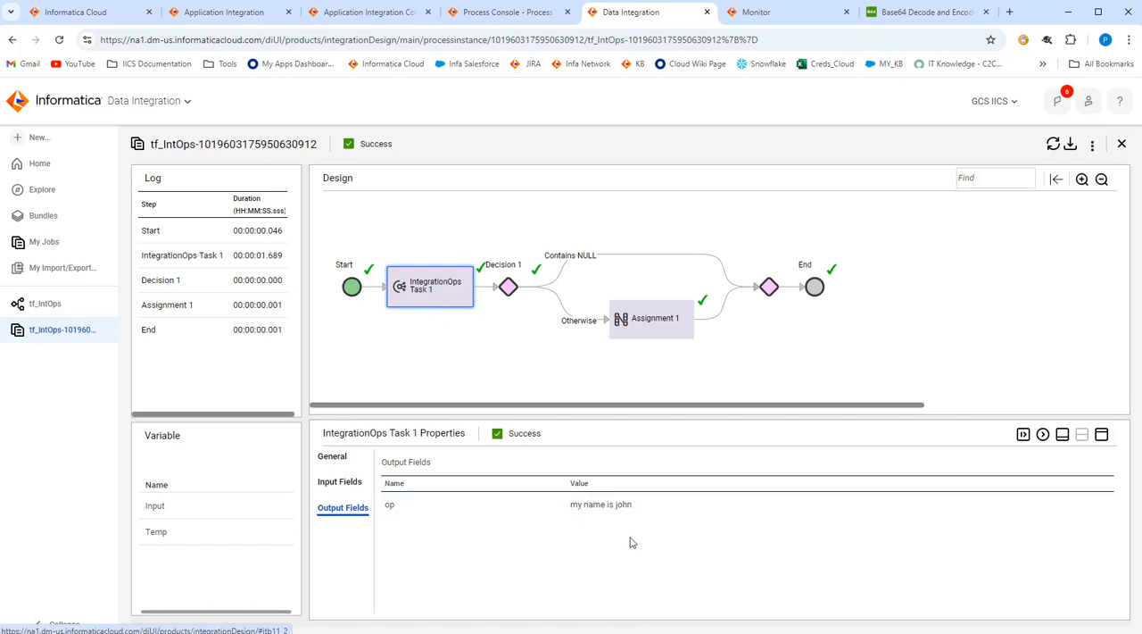
left_click_drag(560, 509, 631, 518)
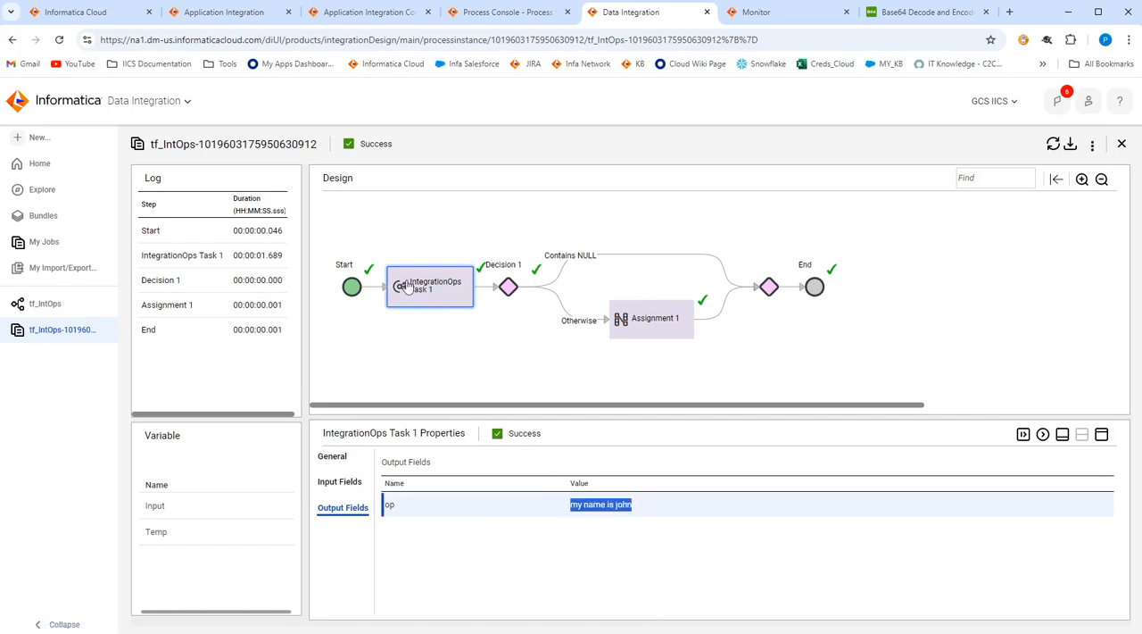
left_click(509, 287)
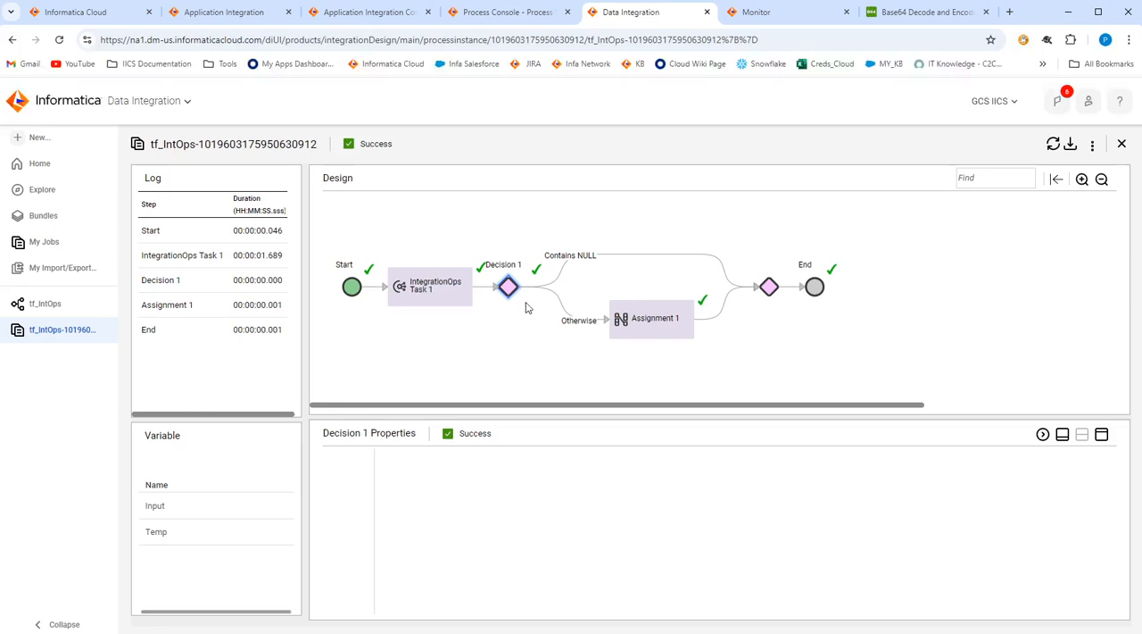
left_click(659, 329)
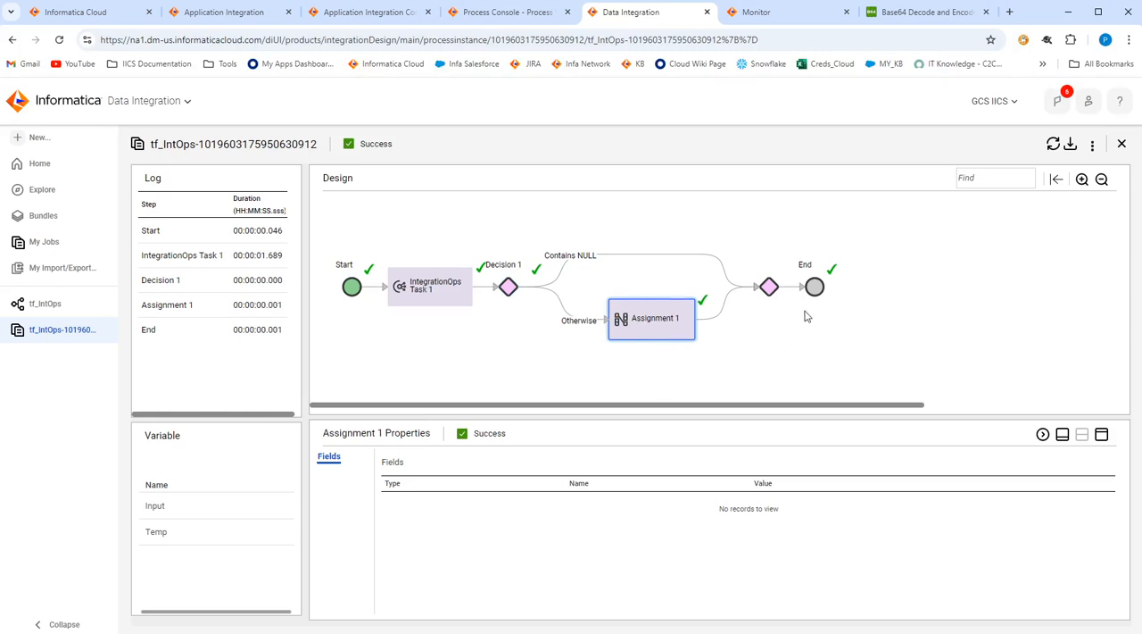
Open the detailed Process Console view of the tf_IntOps run, expand its variables and enlarge the details area.
left_click(1092, 143)
left_click(1042, 170)
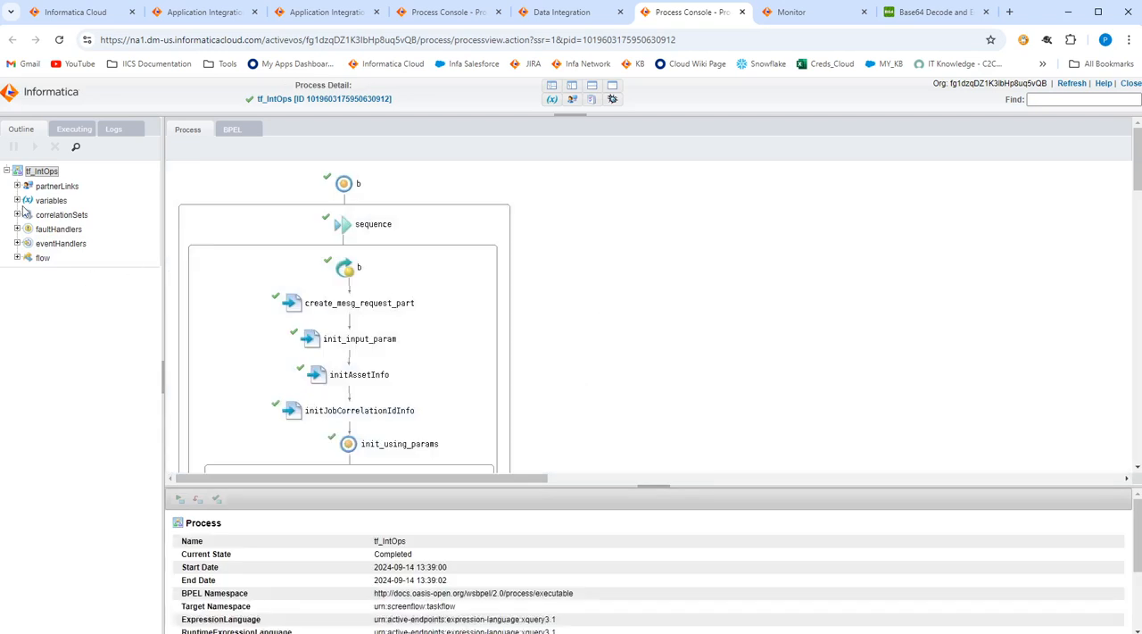
left_click(17, 200)
left_click_drag(645, 487, 654, 350)
Examine the instance data of tf_IntOps's input, temp and output variables, then return to the run in Data Integration.
left_click(55, 244)
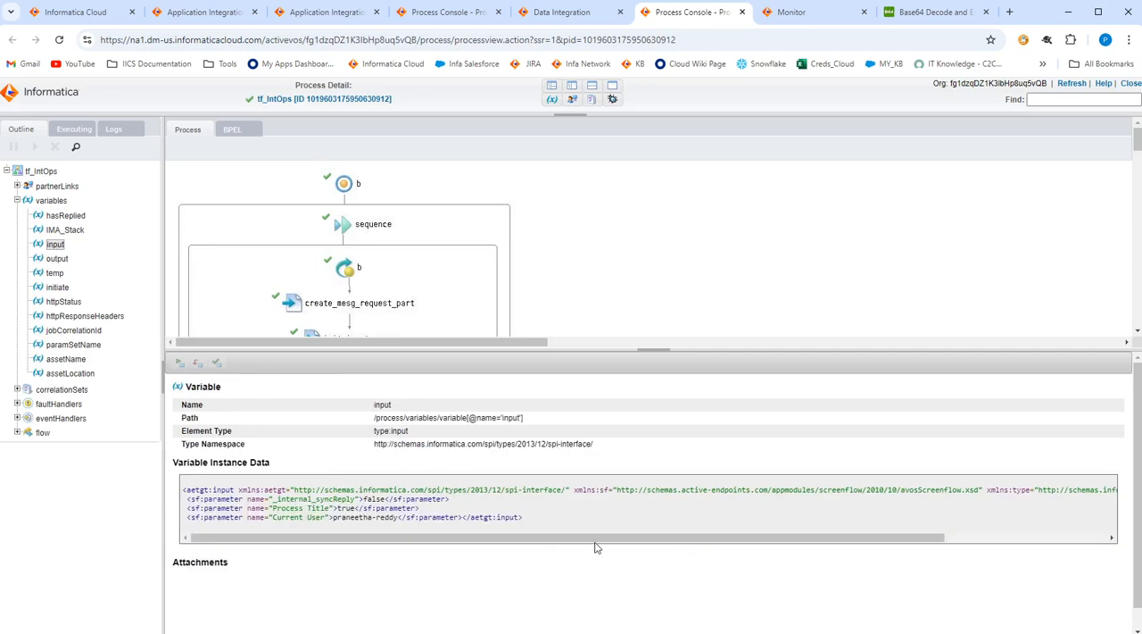
left_click(61, 270)
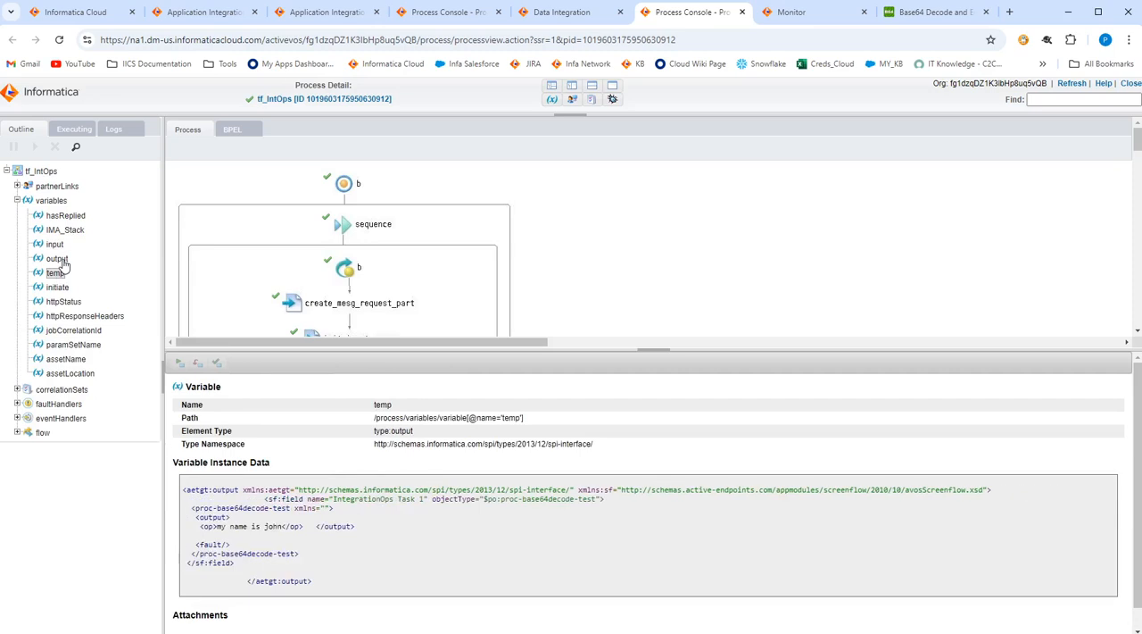
left_click(63, 262)
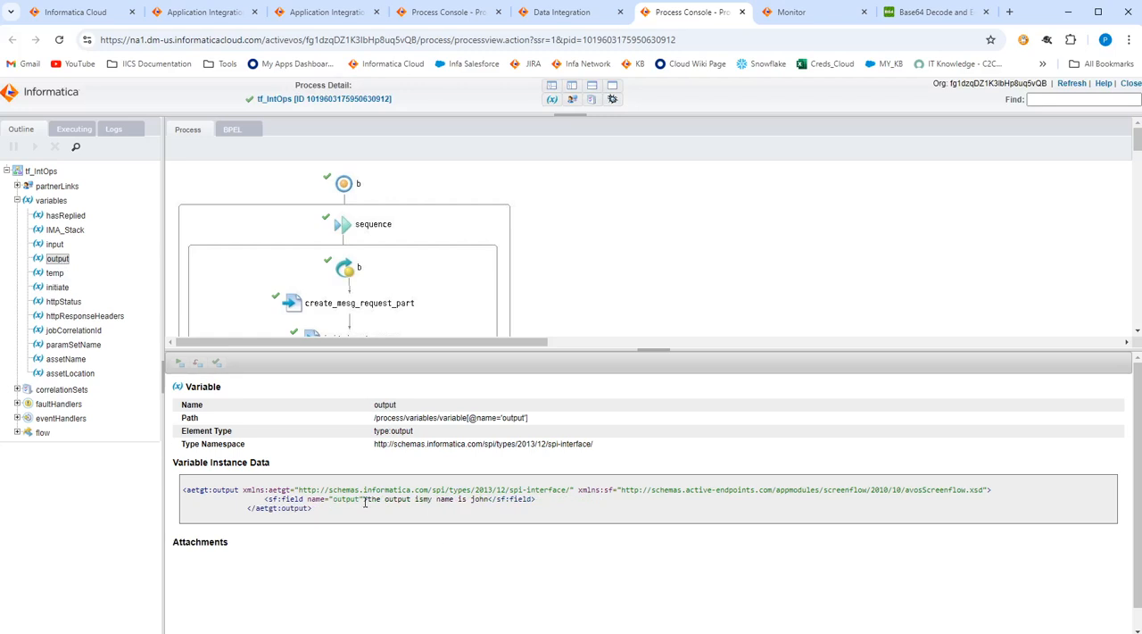
left_click_drag(368, 499, 491, 501)
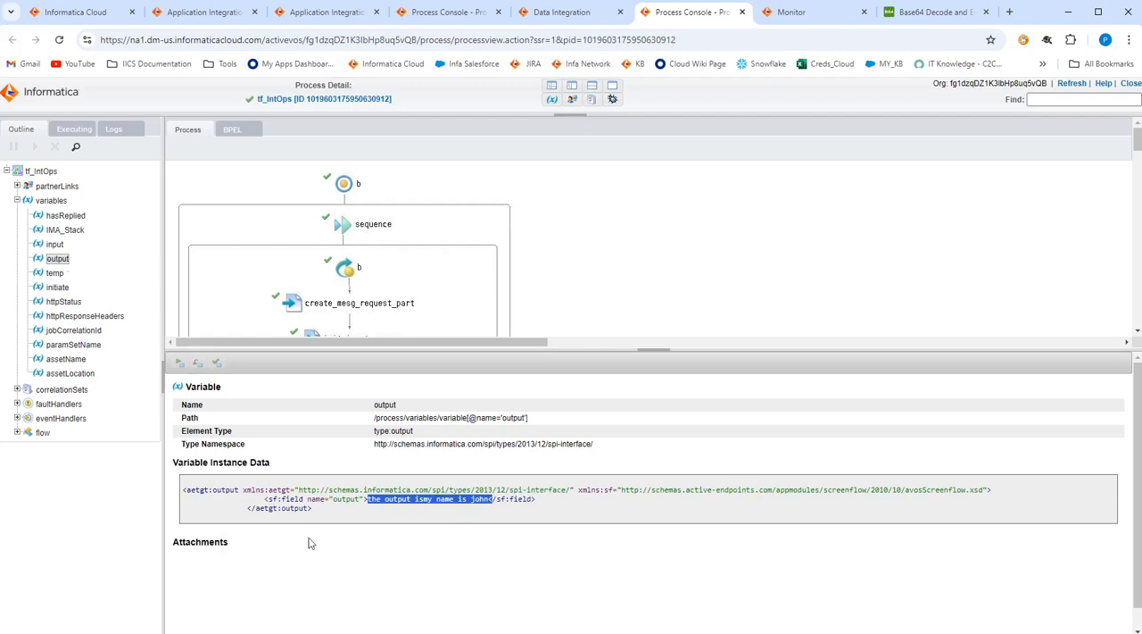
left_click(369, 508)
left_click_drag(367, 499, 489, 500)
left_click(558, 13)
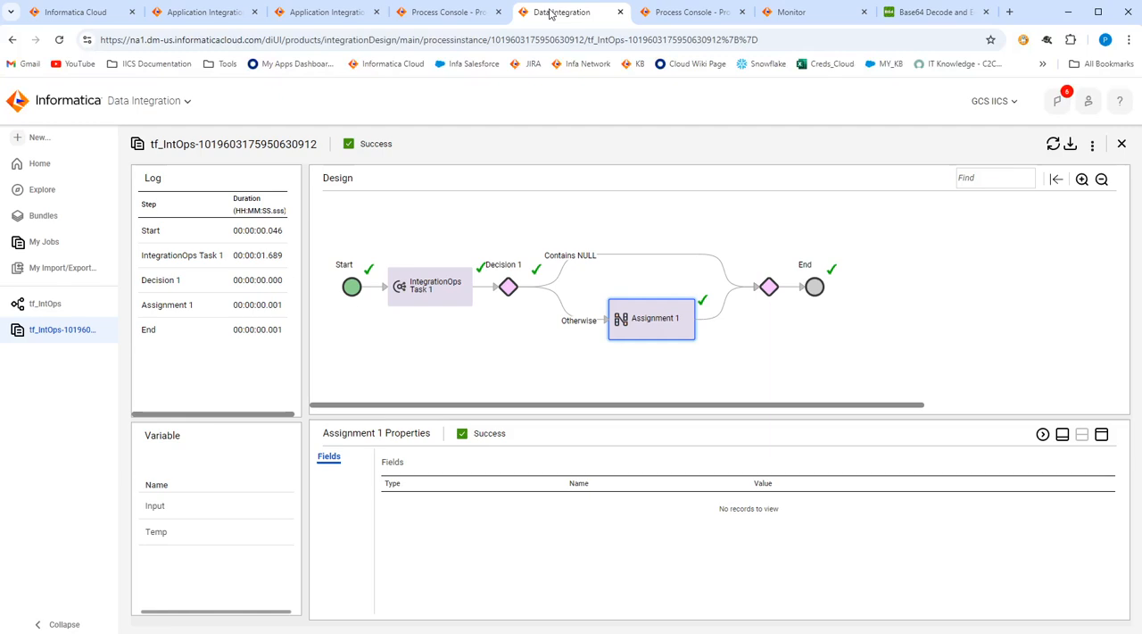